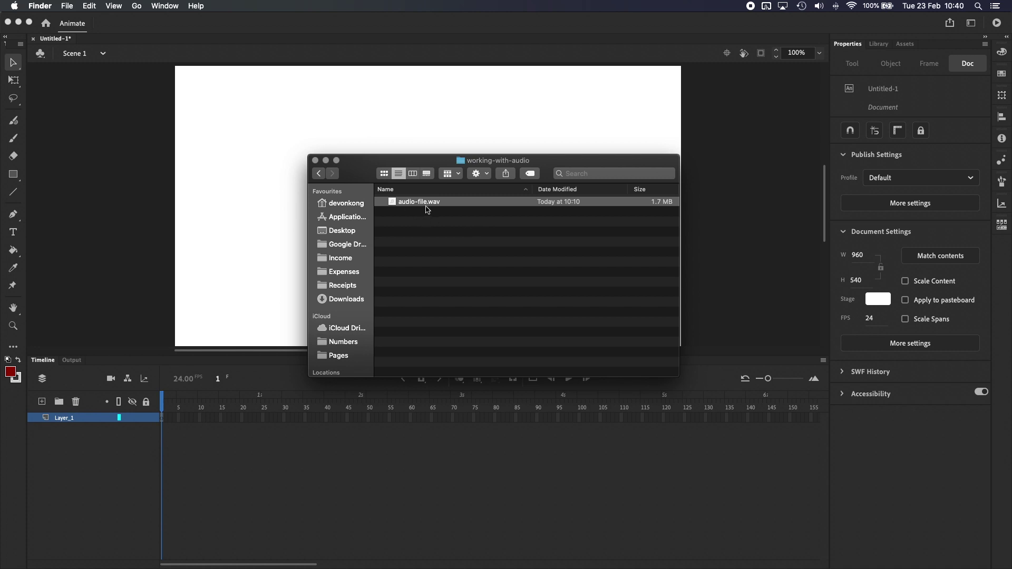
Bring the blank Untitled-1 Animate document back in front of Finder.
click(207, 58)
Import audio-file.wav into the Library, show the Library, and start renaming Layer_1.
click(76, 10)
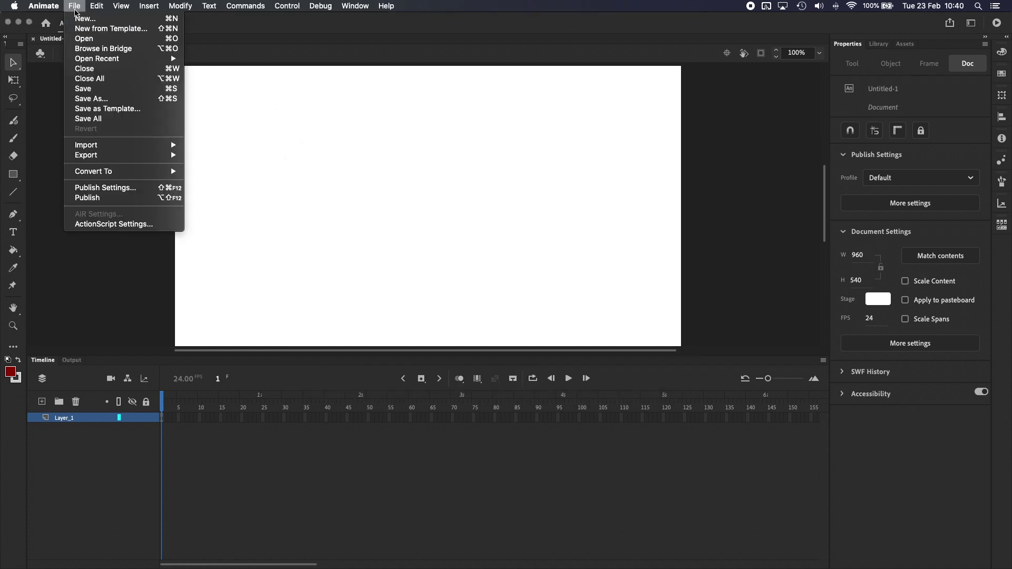
mouse_move(143, 148)
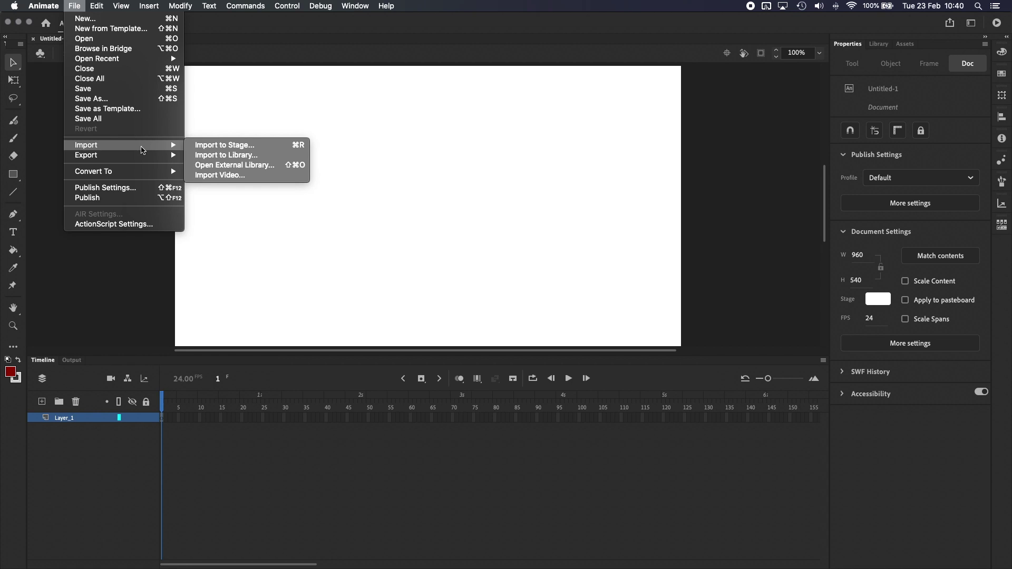
click(242, 157)
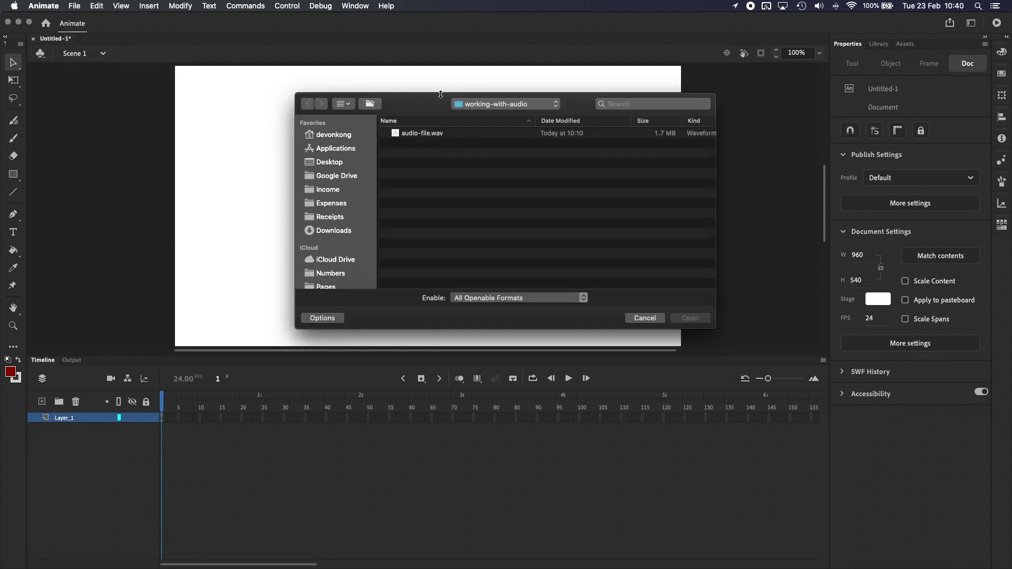
click(437, 134)
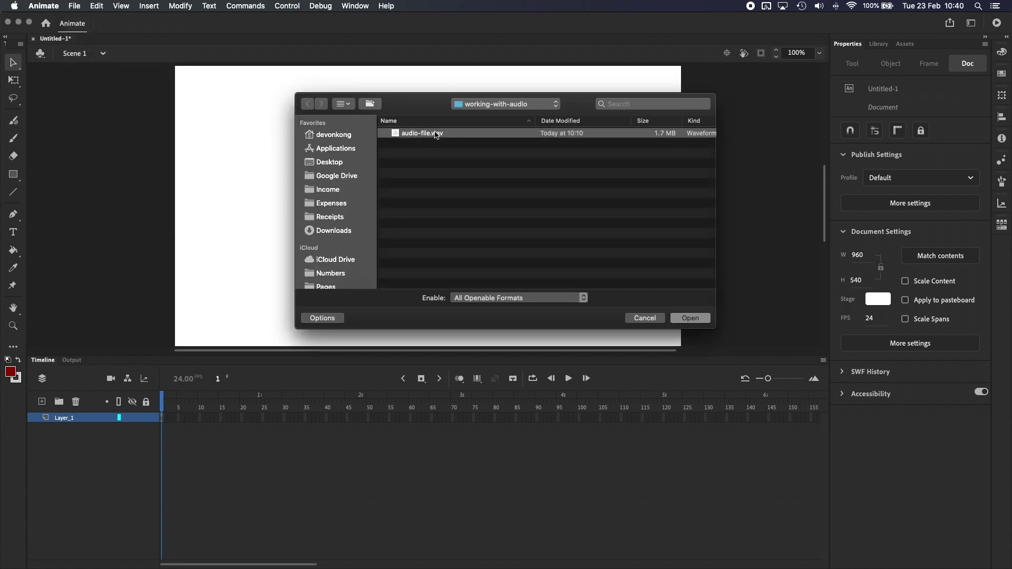
click(692, 317)
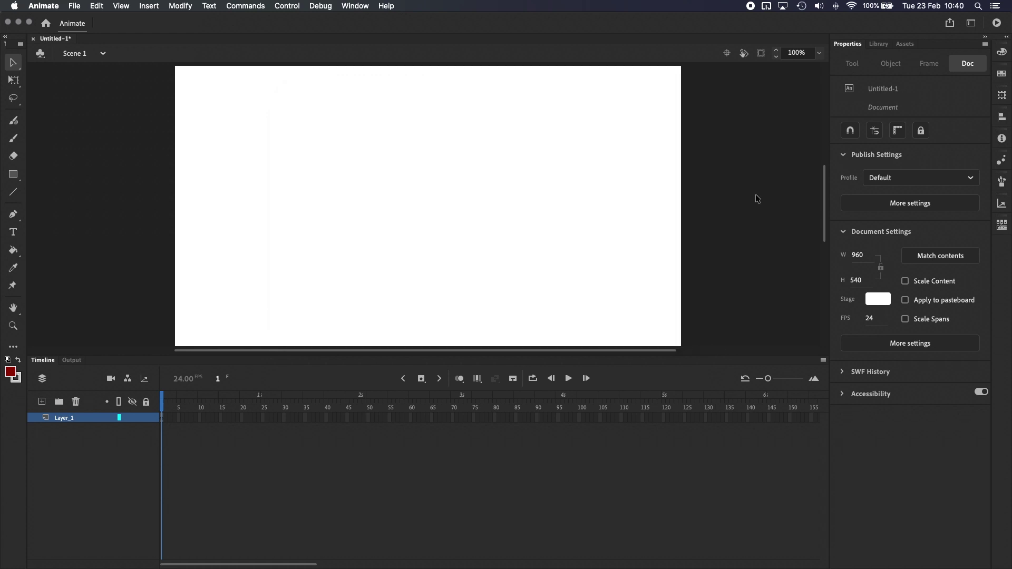
click(879, 44)
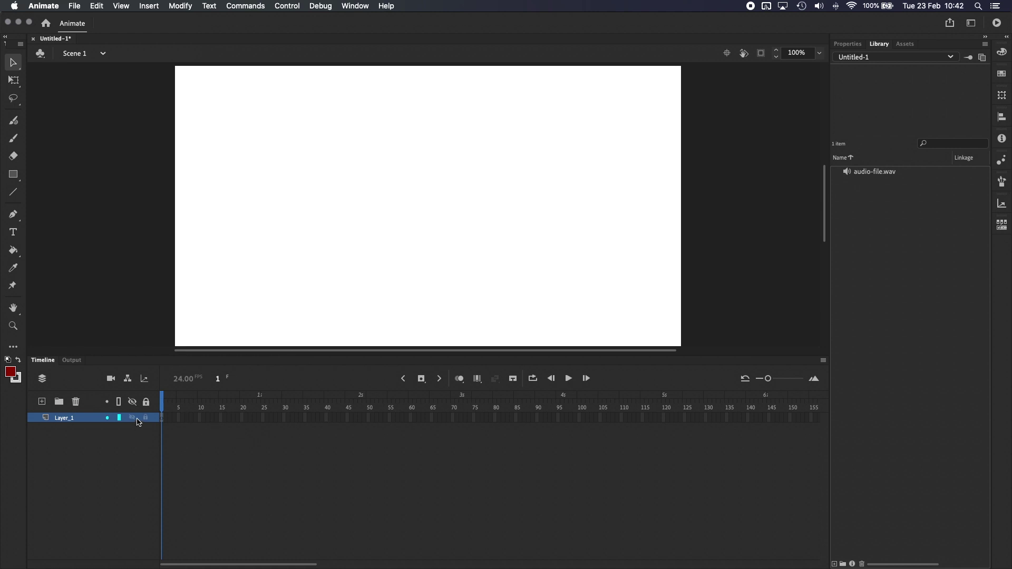
double_click(66, 420)
Name the layer 'audio' and drag audio-file.wav from the Library onto the stage.
text(audio)
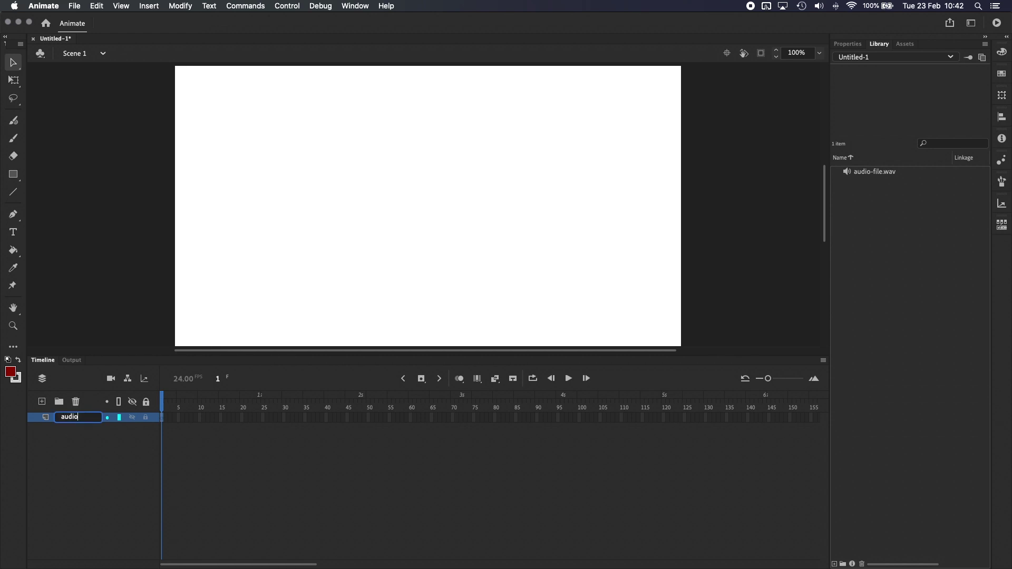
key(Return)
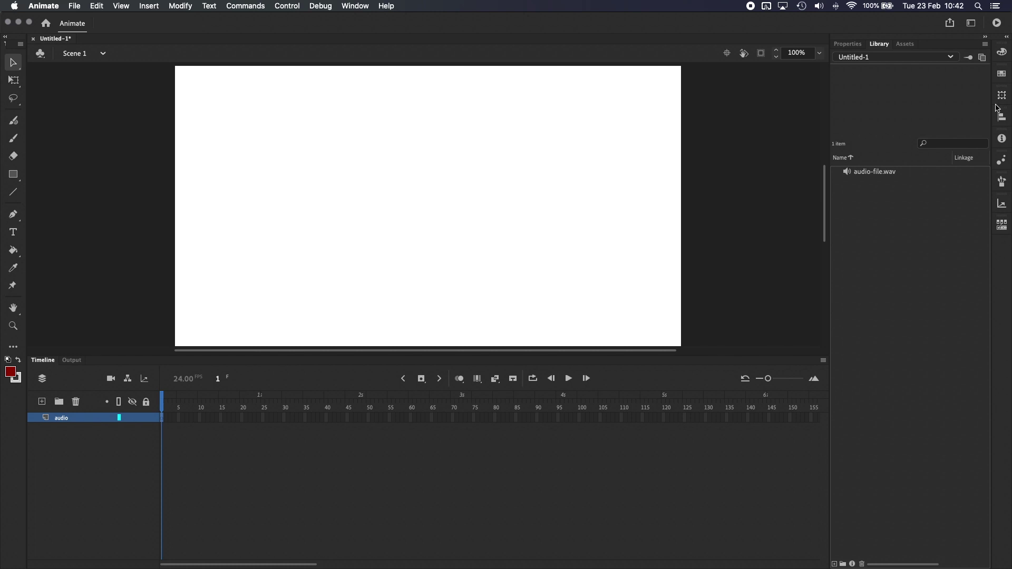
drag(885, 172, 297, 201)
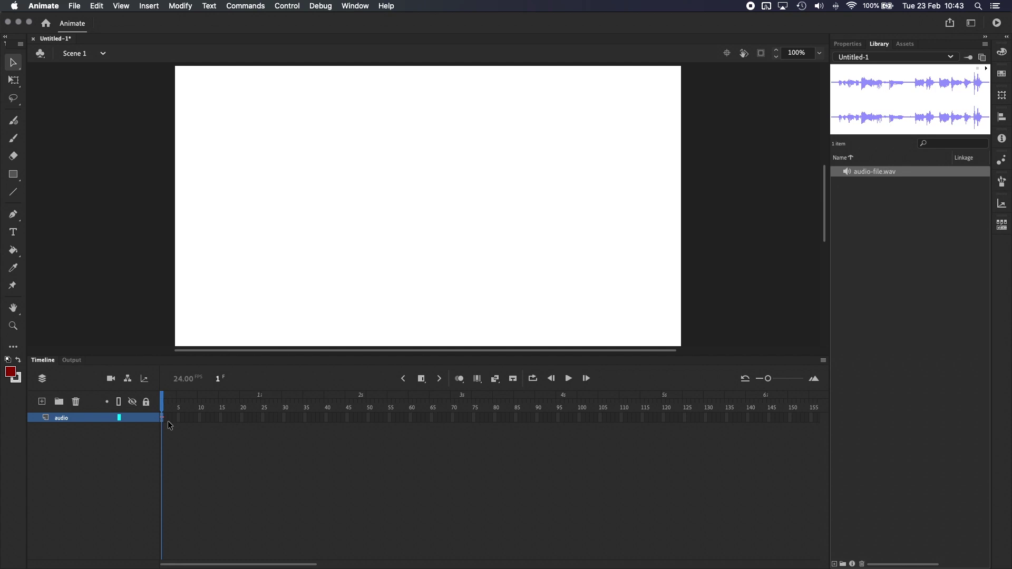
click(285, 418)
Extend the audio layer to frame 30 and play it from frame 1.
click(421, 379)
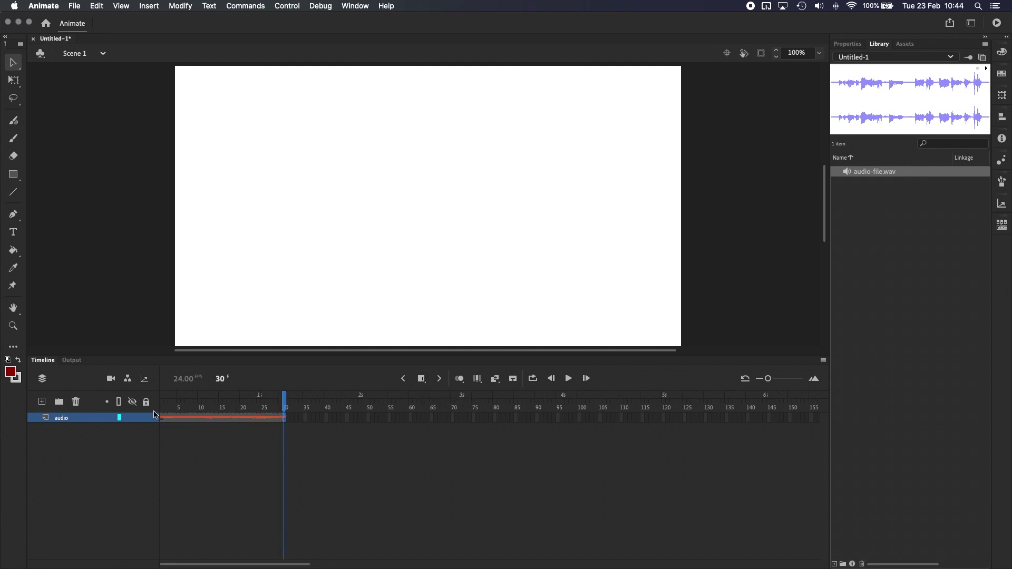
click(163, 409)
click(568, 379)
Extend the audio layer in stages to frames 100, 150, 200 and 300.
click(579, 417)
click(421, 379)
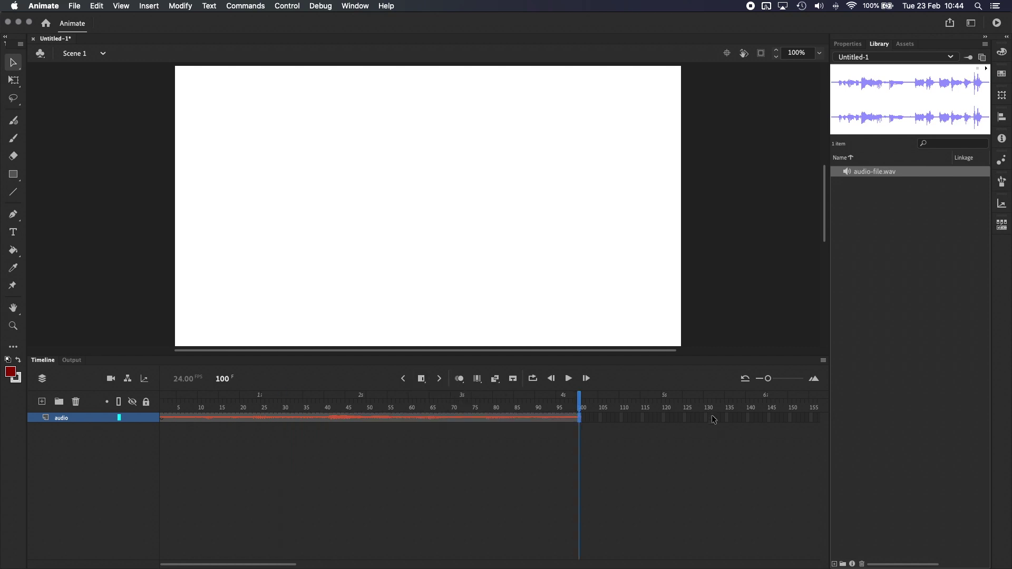
click(789, 417)
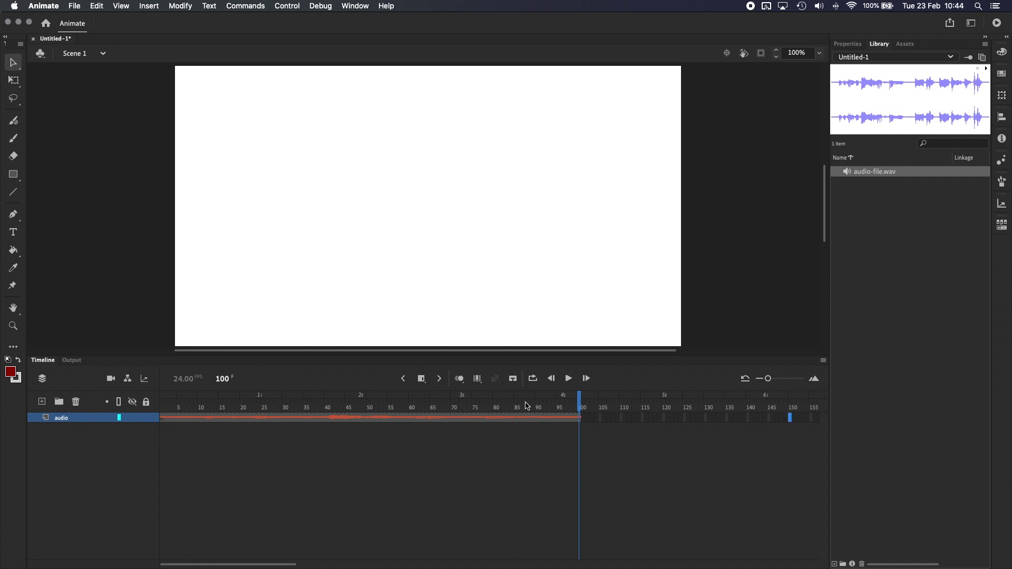
click(421, 378)
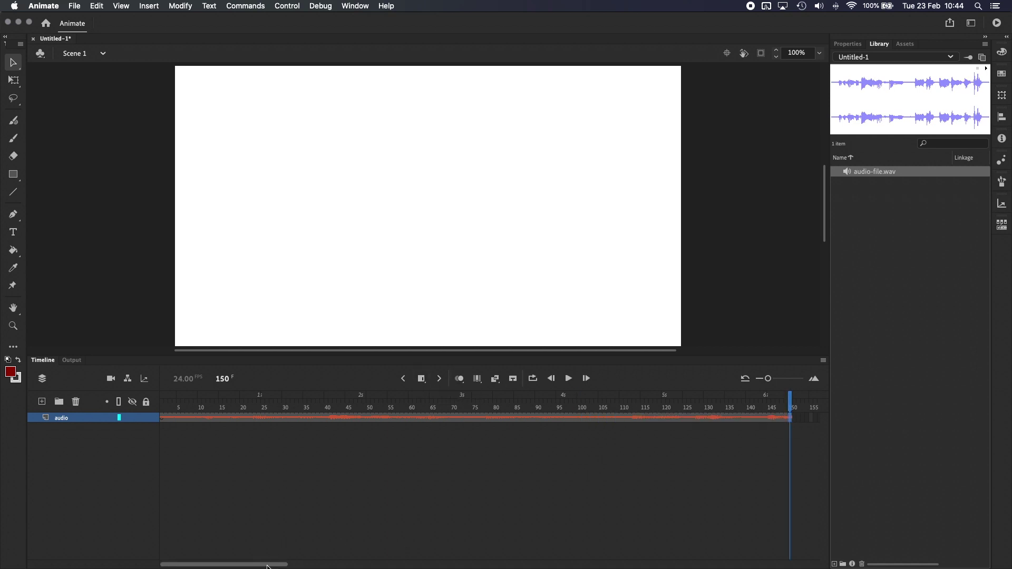
drag(269, 565, 355, 565)
click(562, 418)
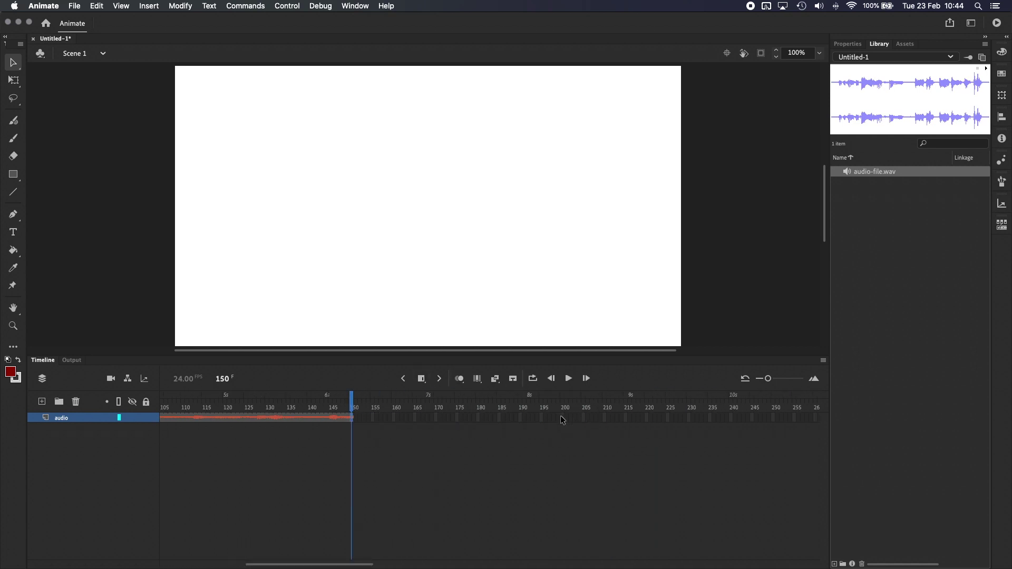
click(421, 378)
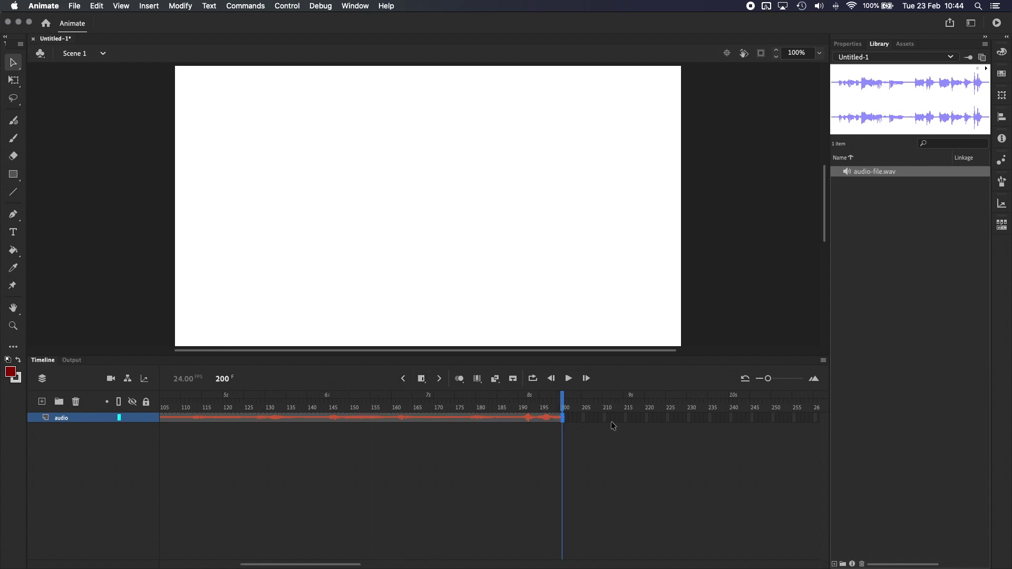
drag(322, 566, 381, 565)
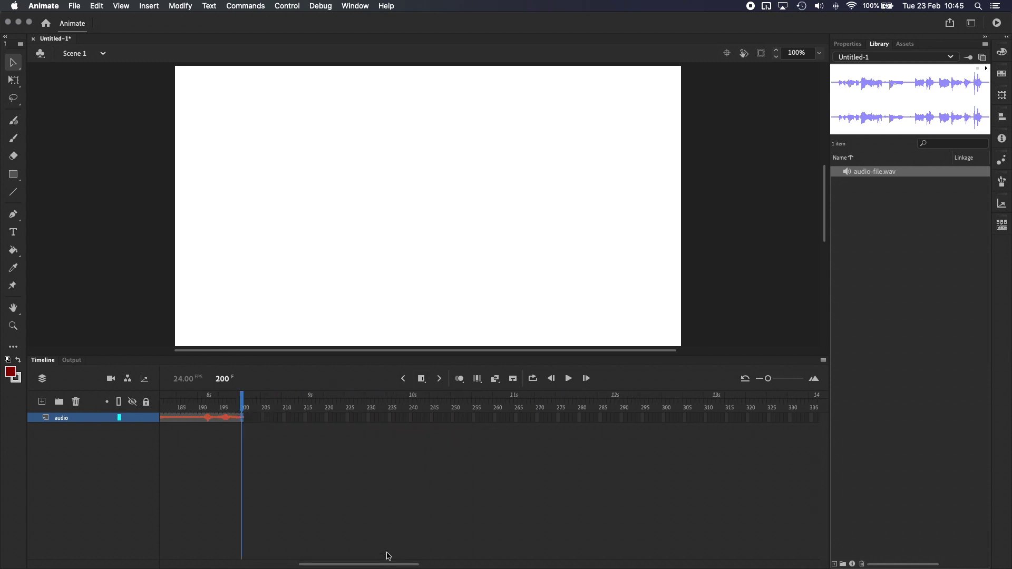
click(664, 419)
click(422, 379)
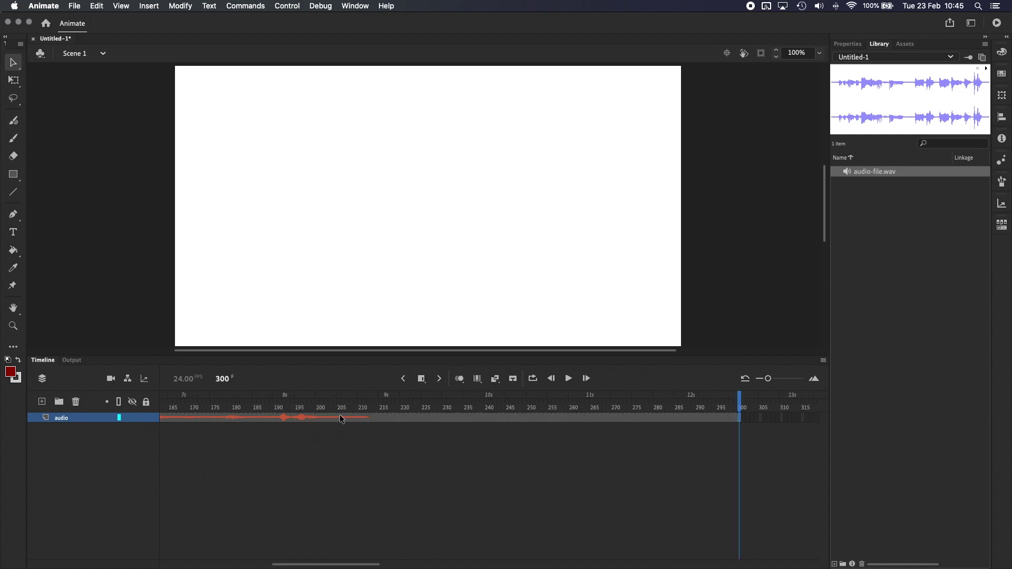
Find where the waveform ends near frame 211 and select the empty frames through 300.
click(367, 419)
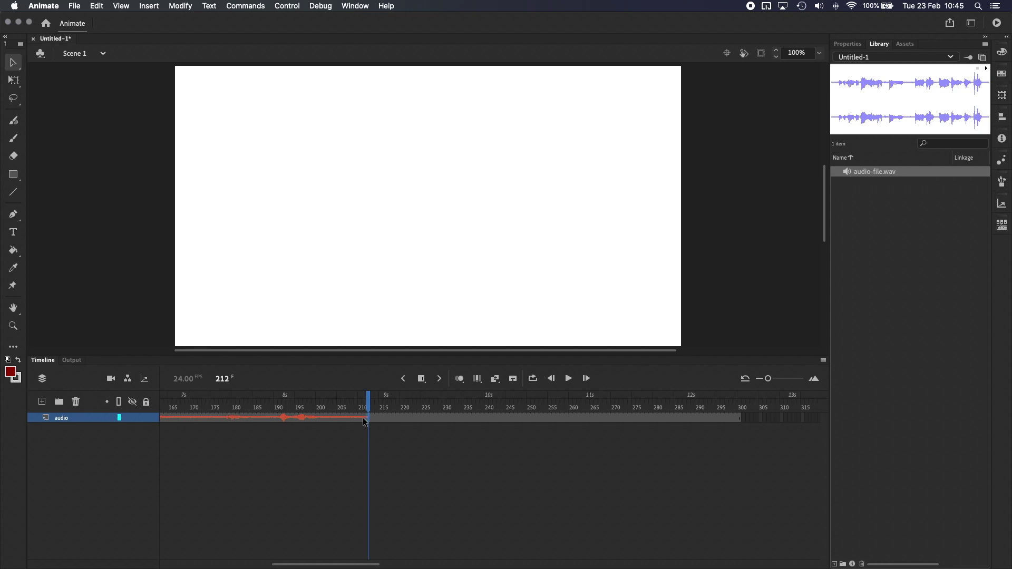
click(364, 419)
drag(373, 420, 761, 411)
Remove the empty frames after the sound and play the trimmed layer from frame 1.
right_click(377, 419)
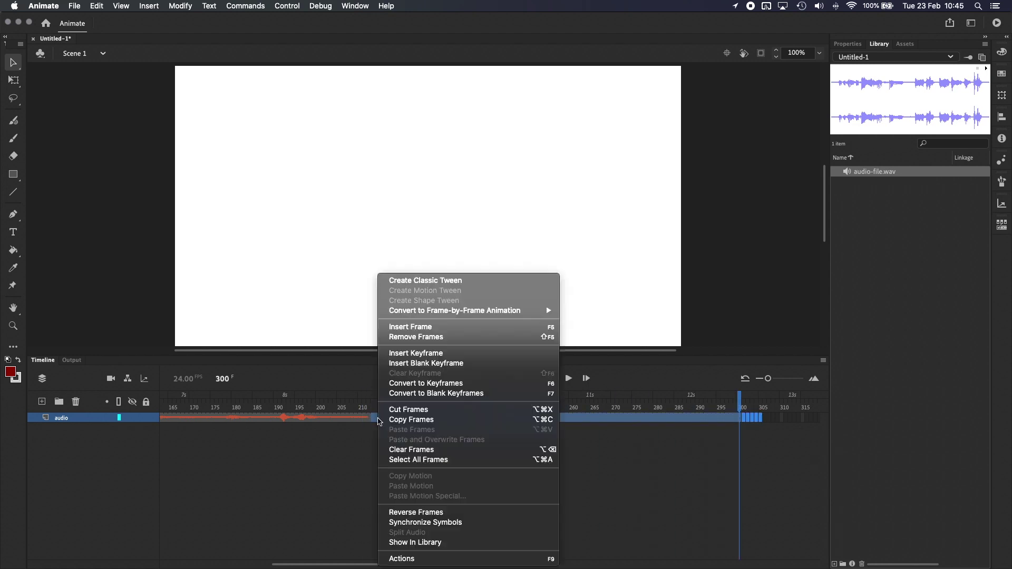
click(407, 337)
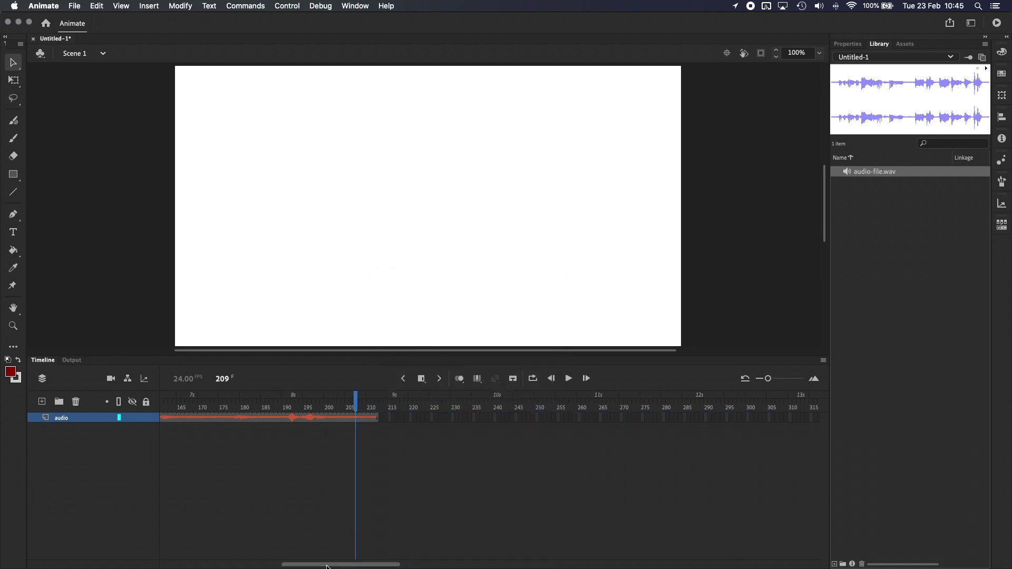
drag(345, 567, 222, 567)
click(163, 406)
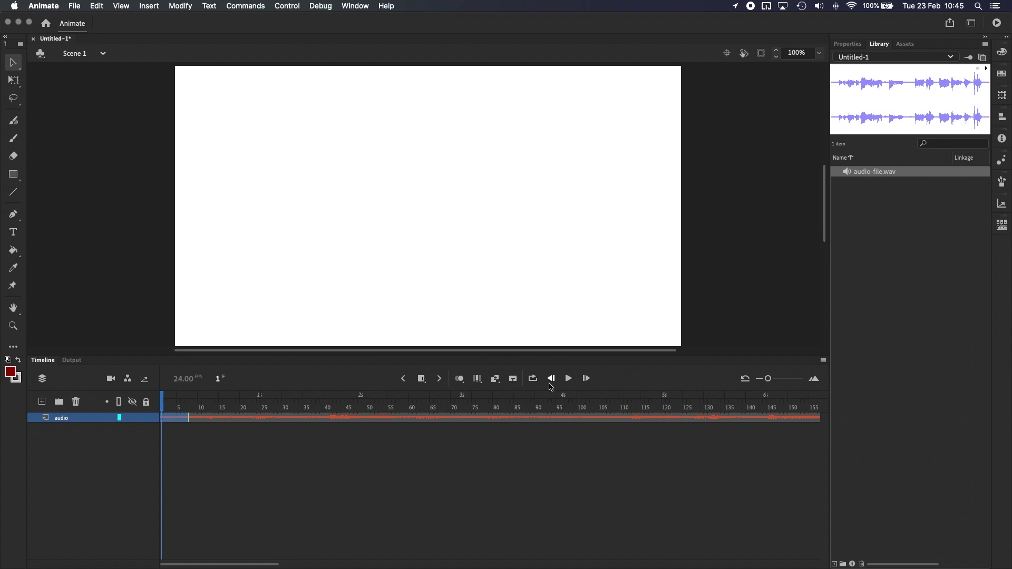
click(567, 380)
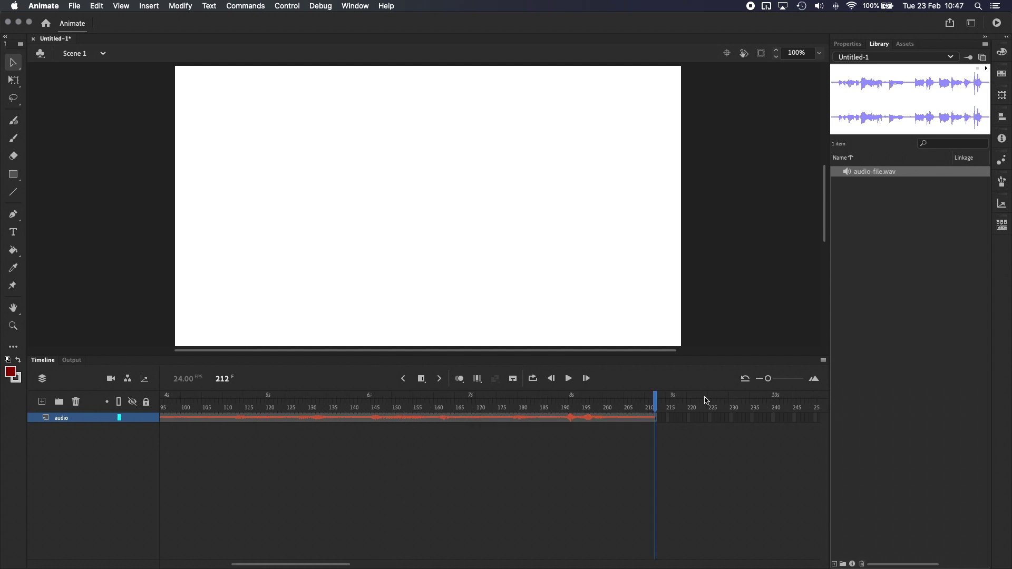
Replay the sound from around frame 119 and bring up the Properties panel.
drag(638, 415, 230, 426)
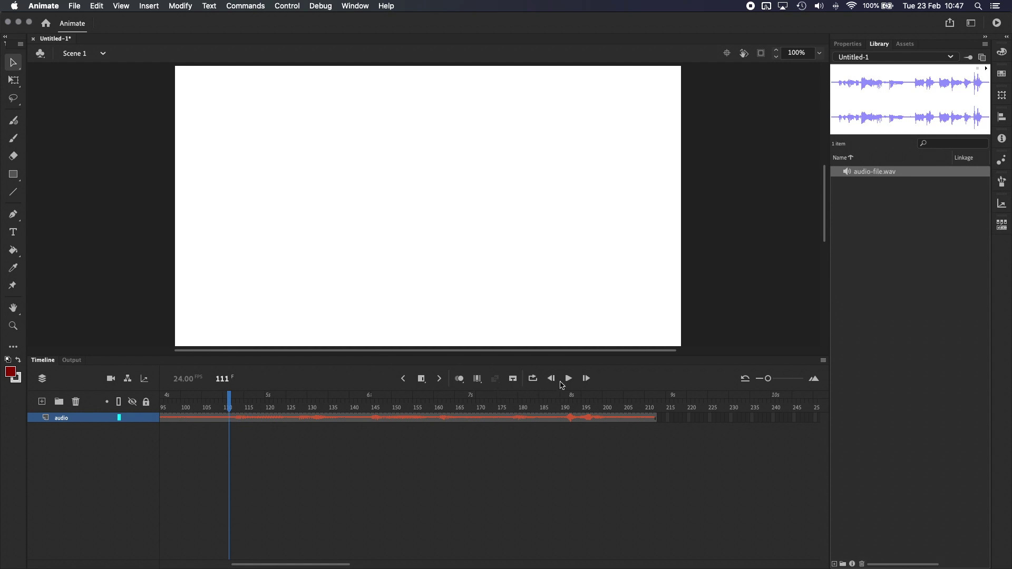
click(569, 378)
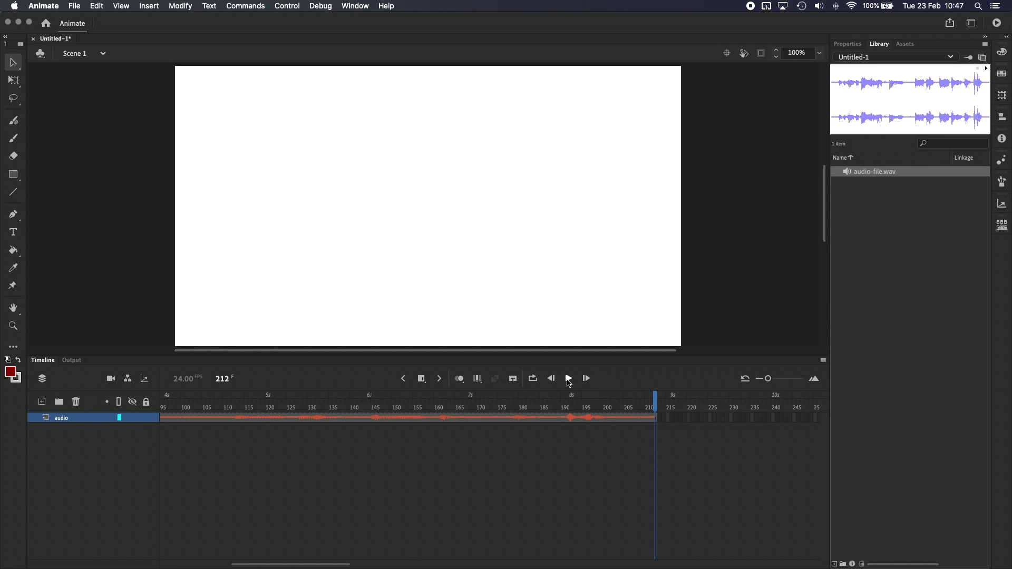
click(854, 45)
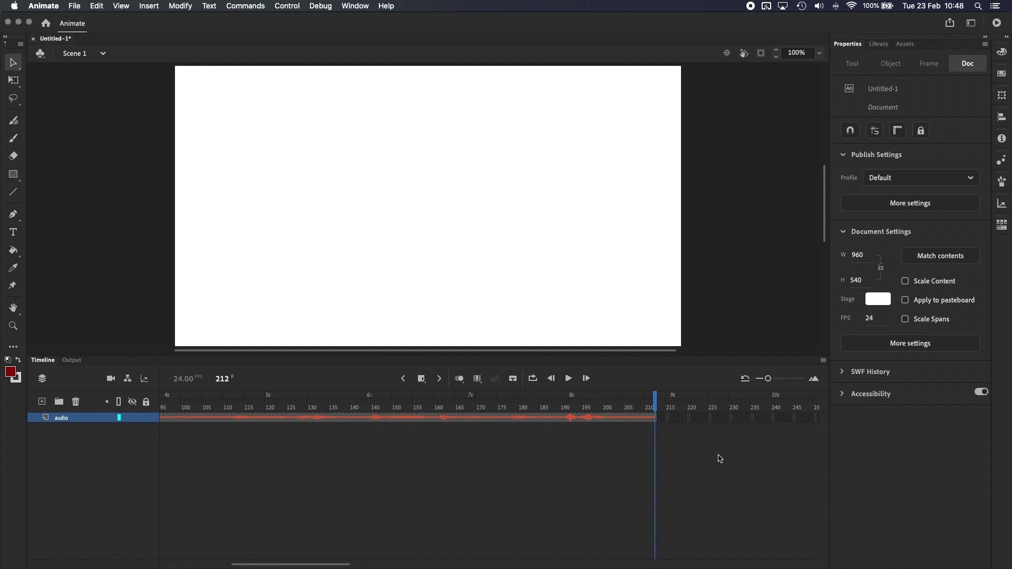
Select the audio frame and open its Sync choices in the Sound properties.
click(626, 420)
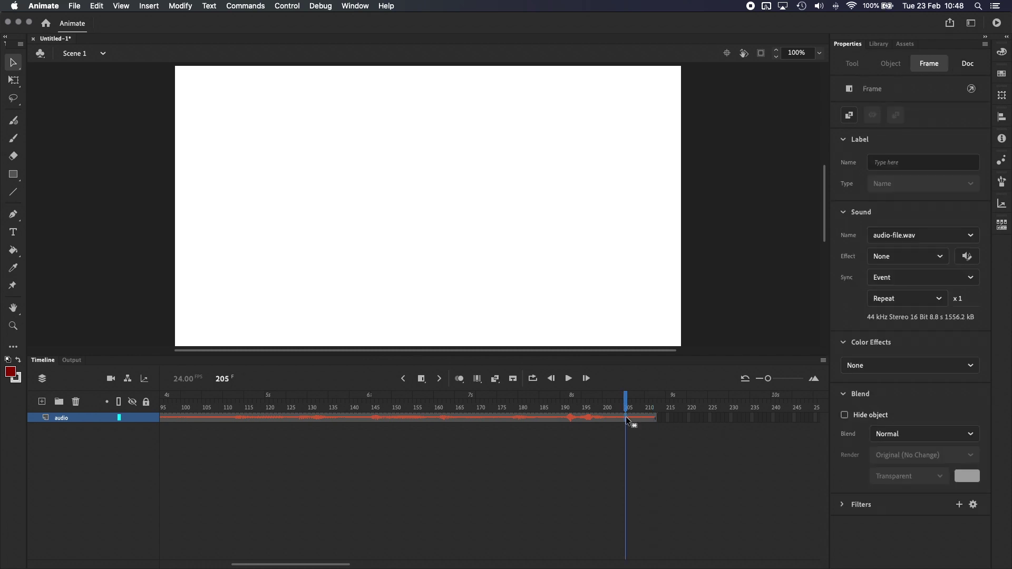
click(900, 279)
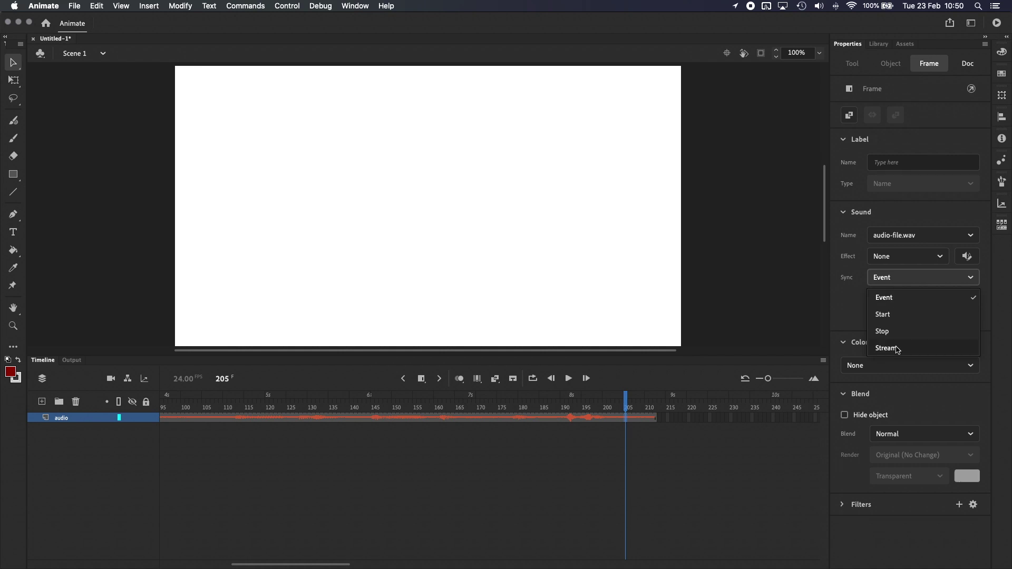
Set Sync to Stream, play back from about frame 117, and view the Repeat/Loop options.
click(658, 410)
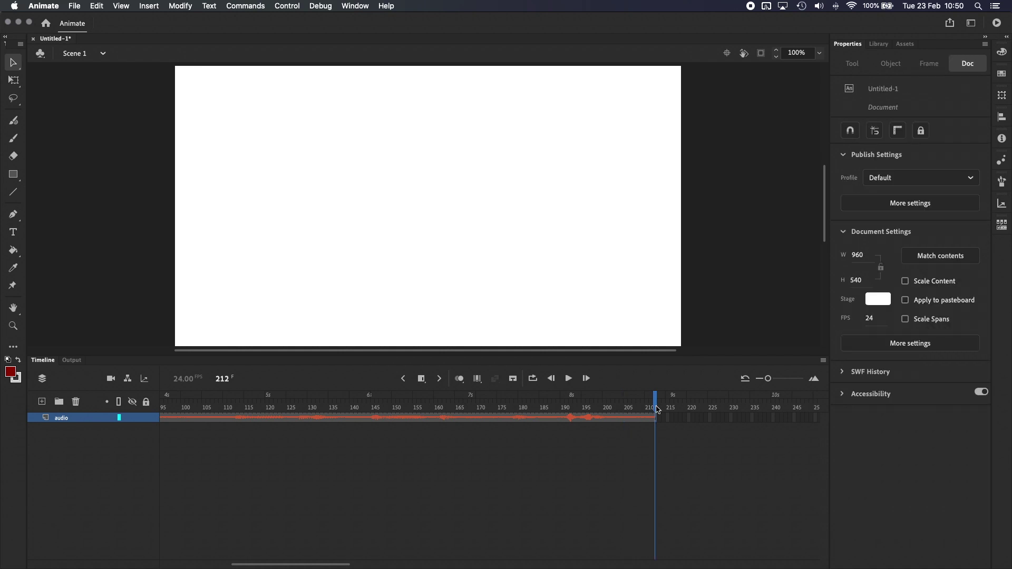
click(254, 411)
click(569, 379)
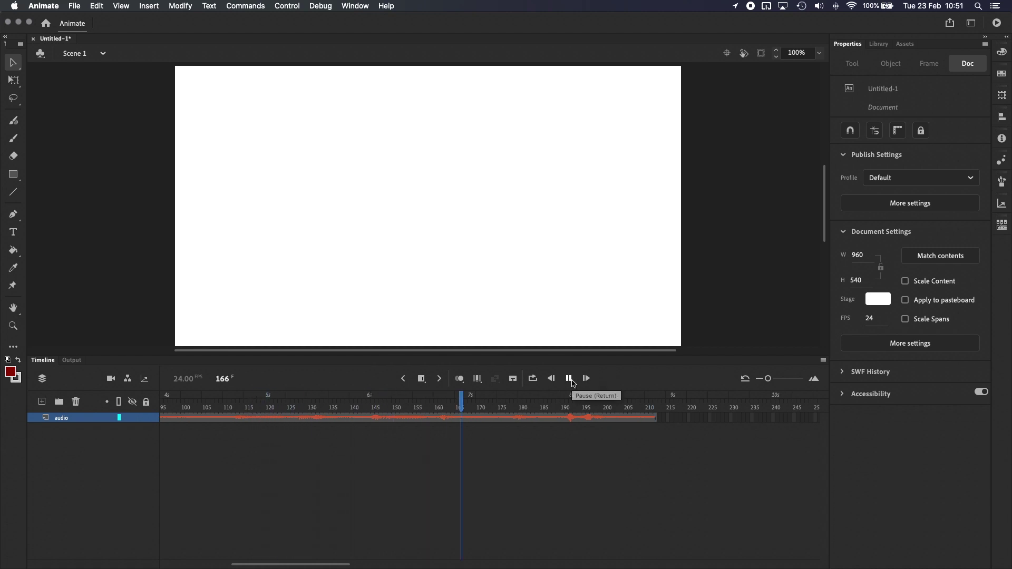
click(598, 416)
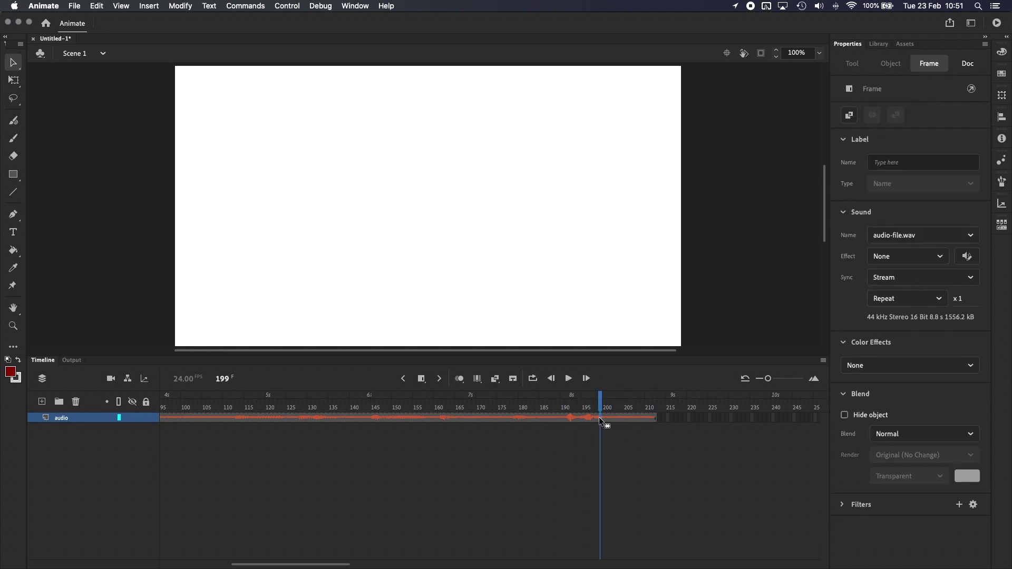
click(936, 303)
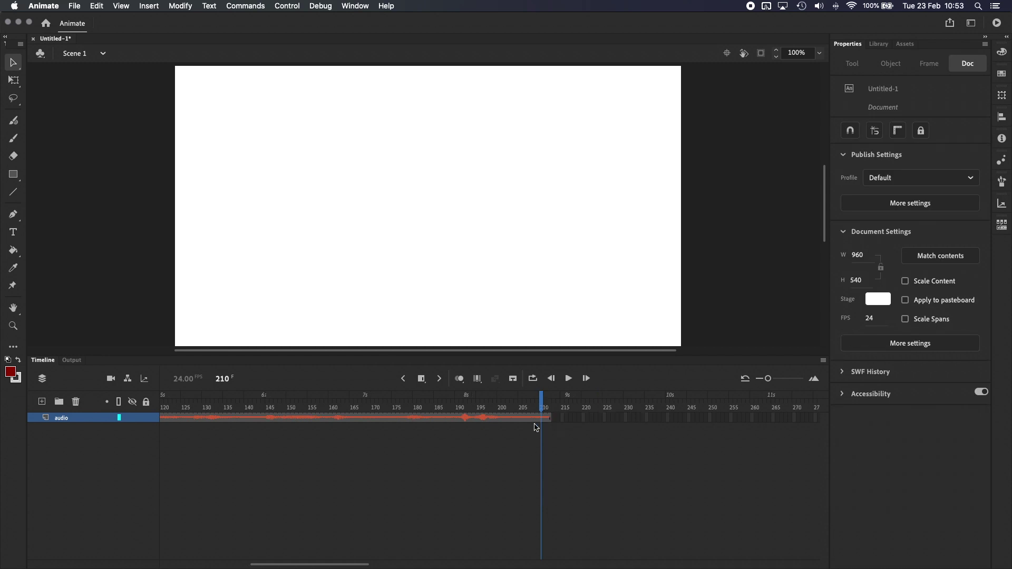
Set the audio keyframe's Sound Name to None.
click(538, 417)
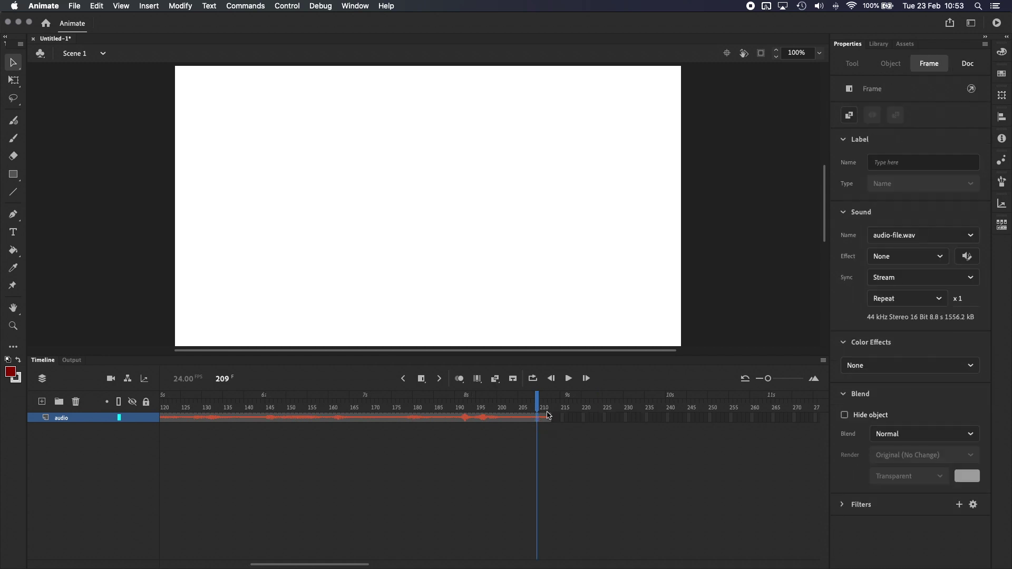
click(903, 238)
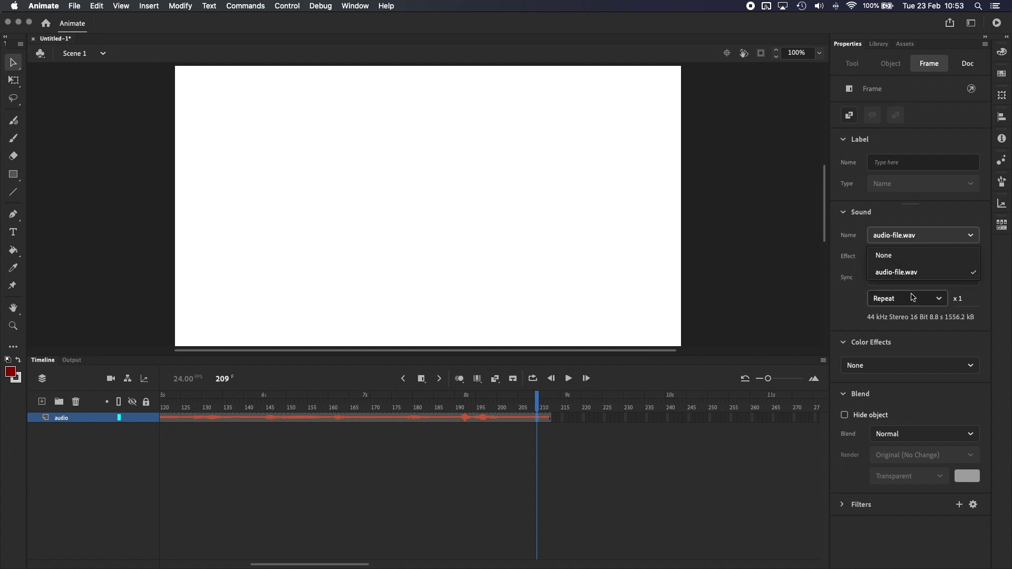
click(891, 255)
click(363, 416)
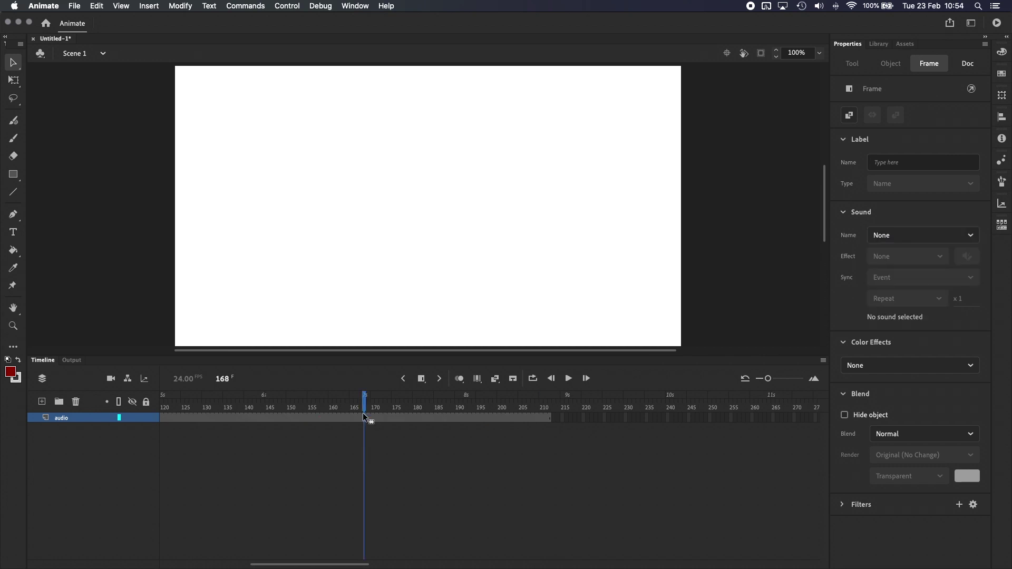
Reassign audio-file.wav to the keyframe and view the Effect options, leaving Effect at None.
click(448, 417)
click(918, 234)
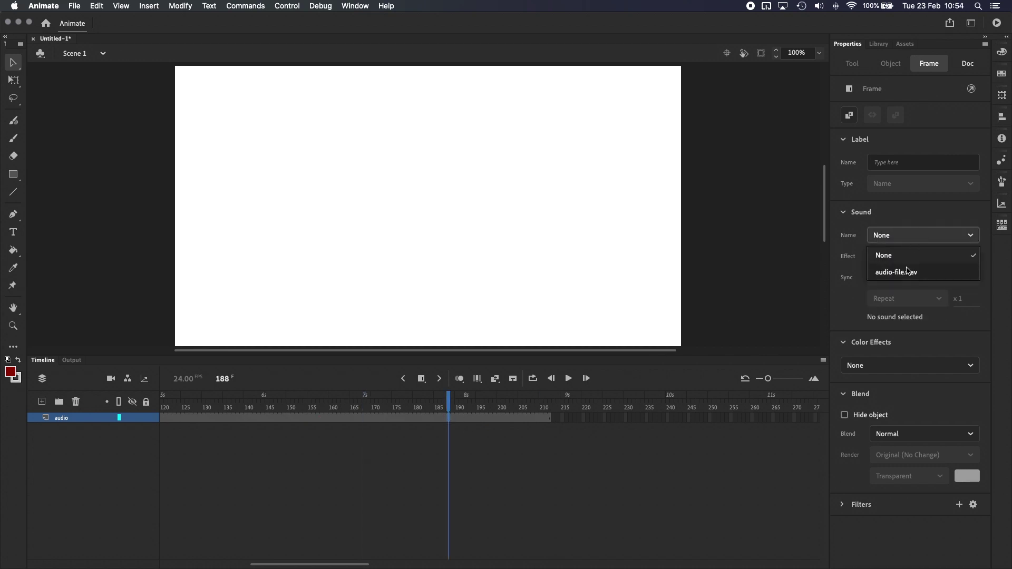
click(907, 271)
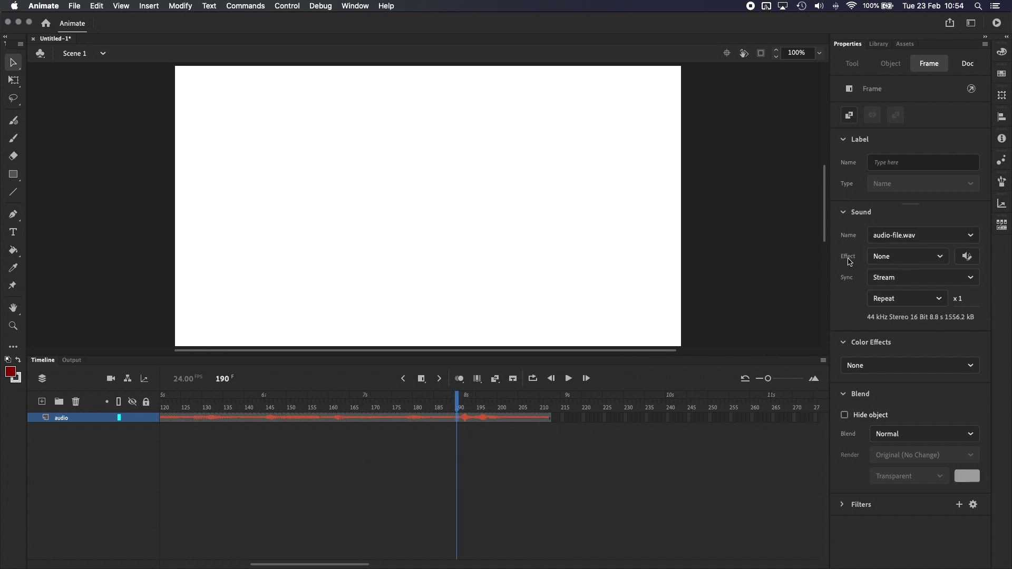
click(941, 258)
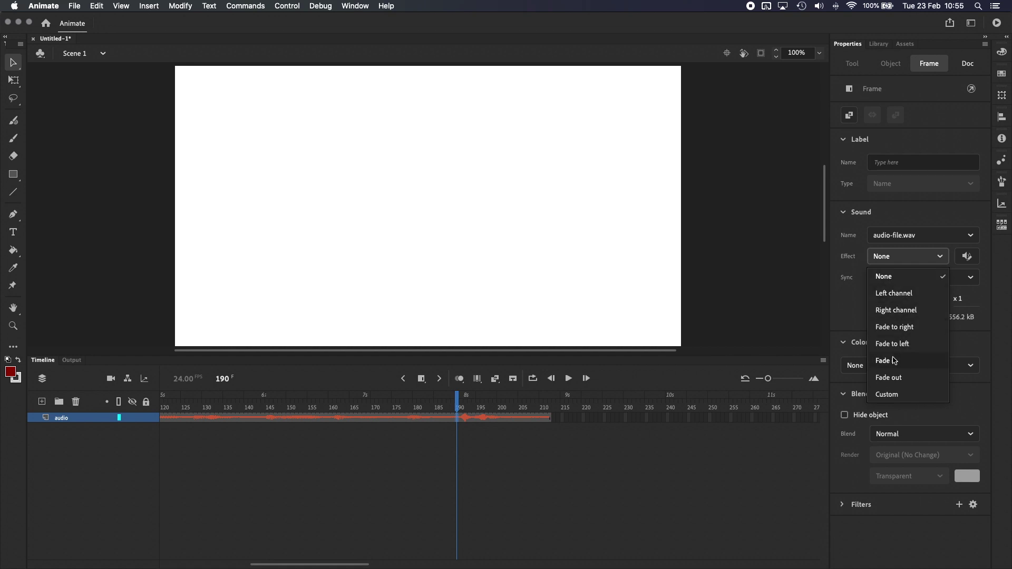
click(938, 259)
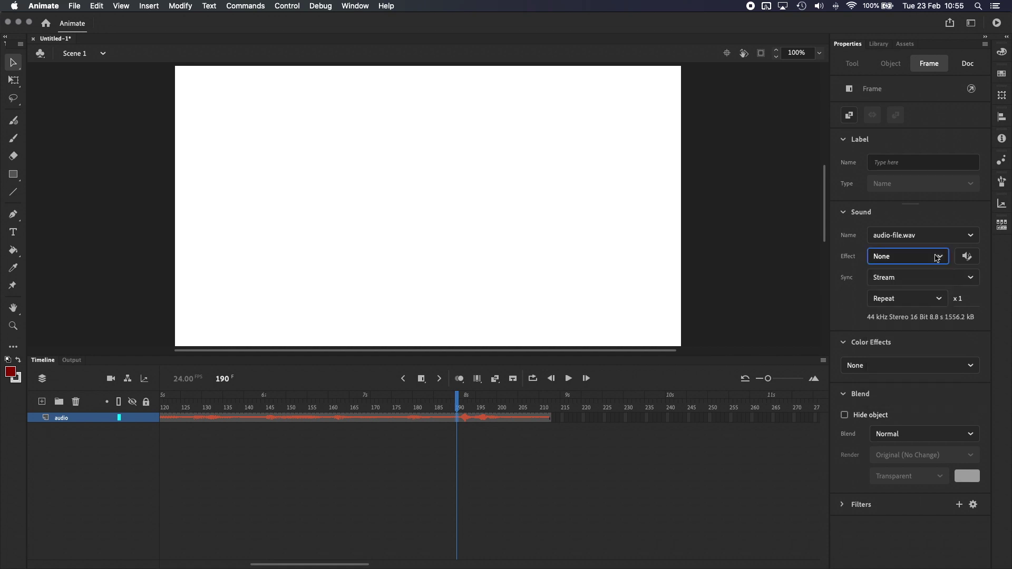
click(968, 258)
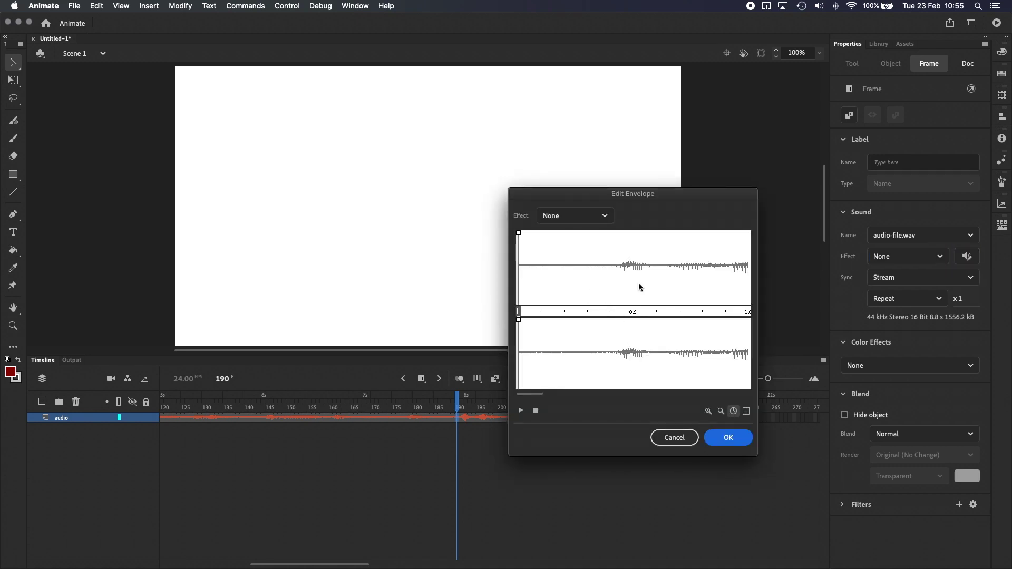
drag(627, 199, 466, 137)
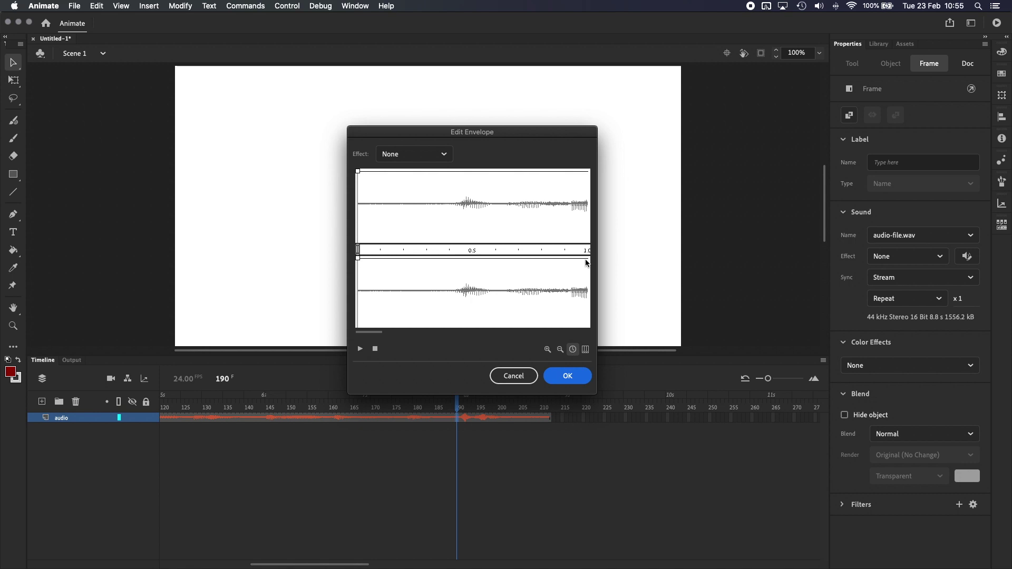
drag(358, 171, 354, 249)
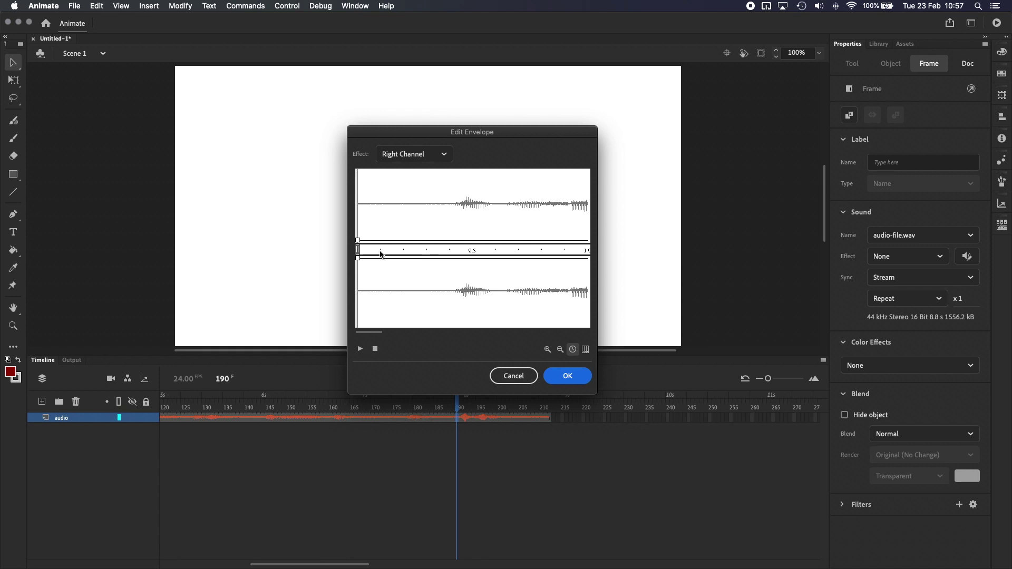
click(363, 351)
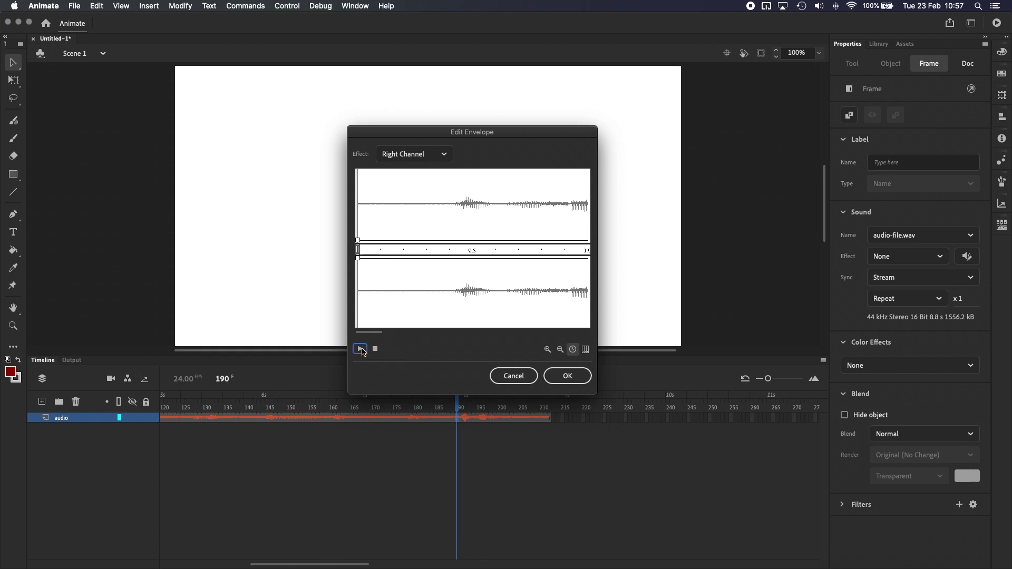
click(375, 351)
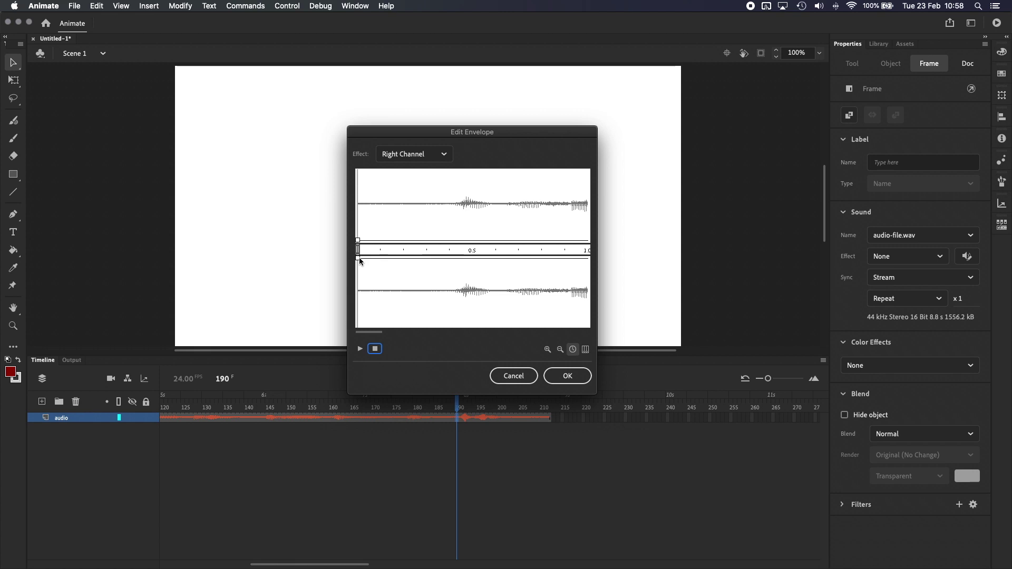
drag(359, 257, 337, 328)
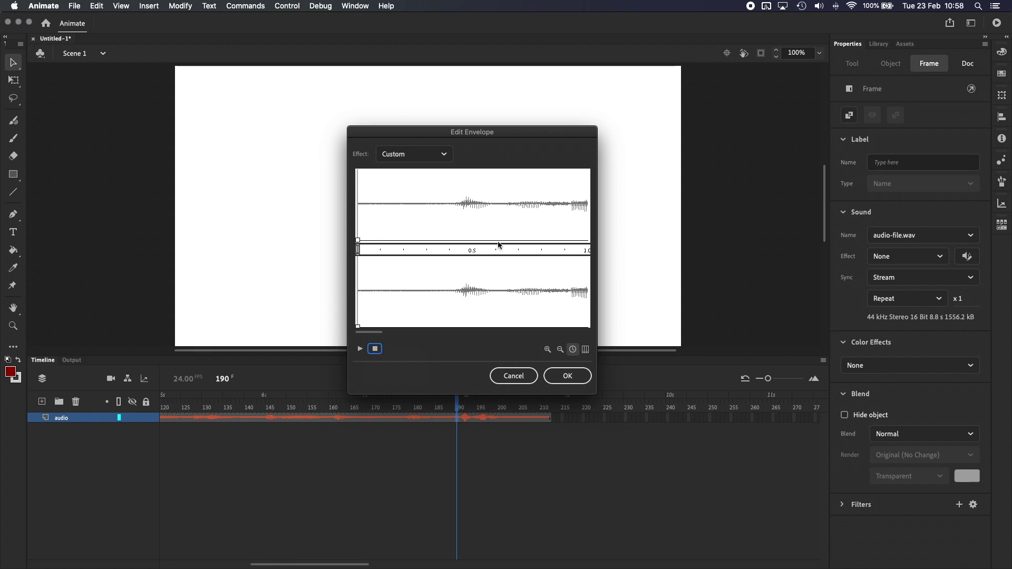
drag(498, 244, 500, 172)
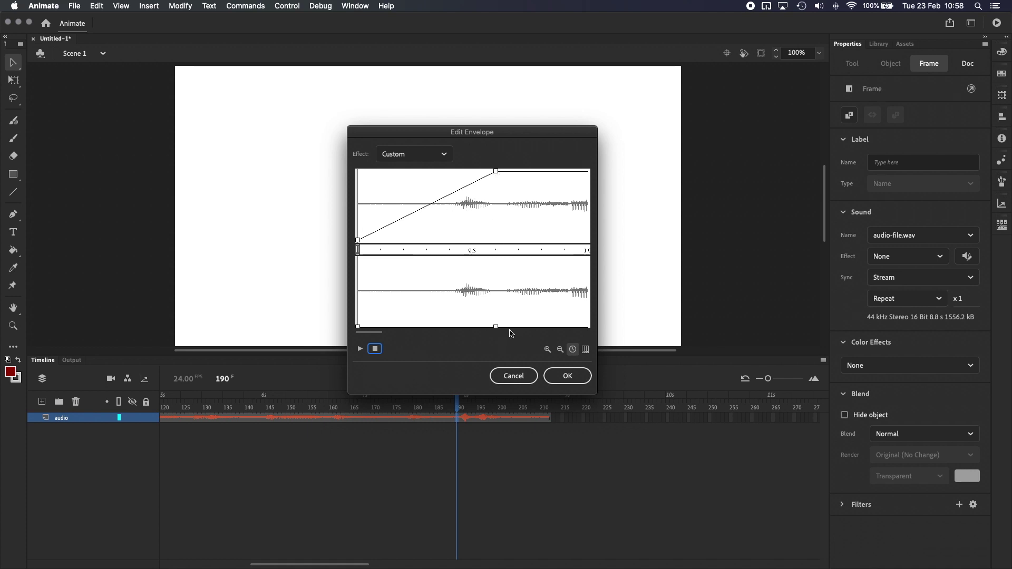
drag(498, 327, 519, 260)
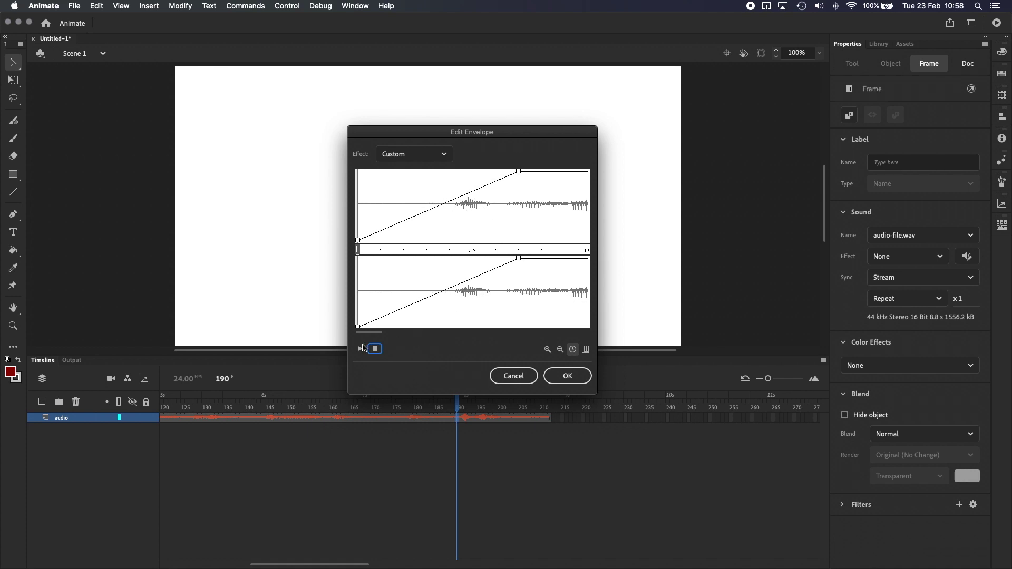
click(363, 350)
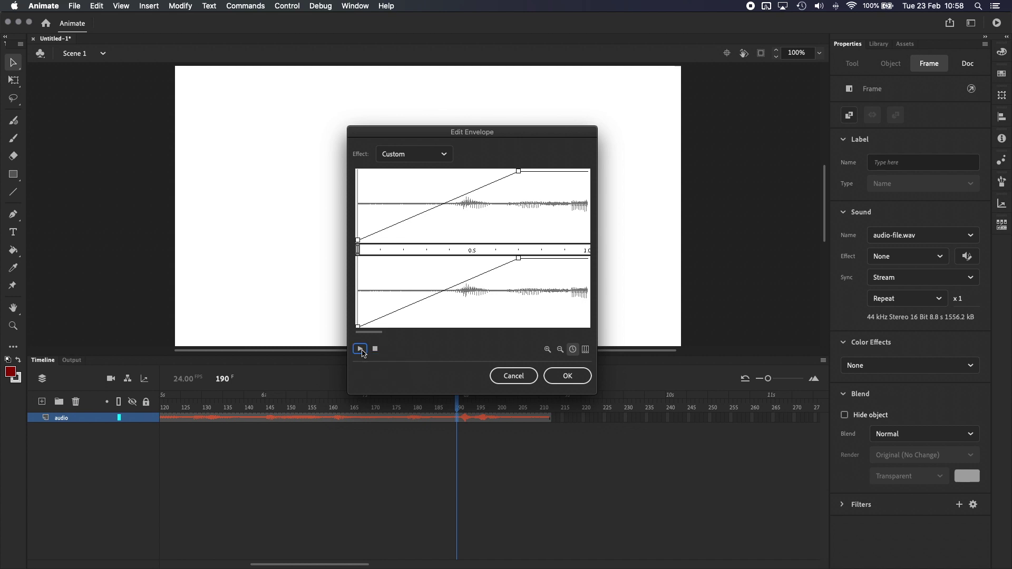
click(375, 349)
click(561, 350)
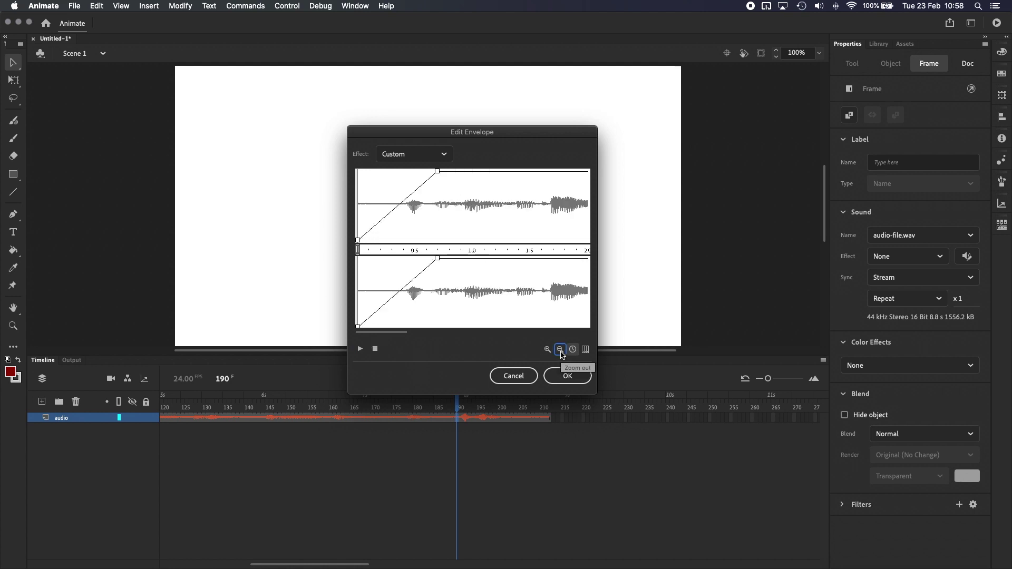
drag(437, 259, 561, 258)
click(361, 350)
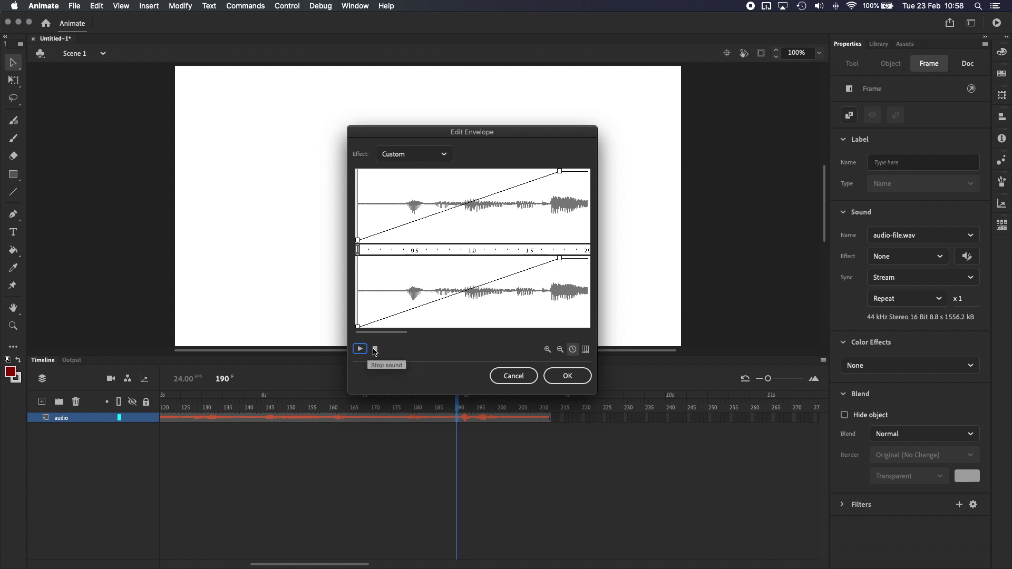
click(375, 350)
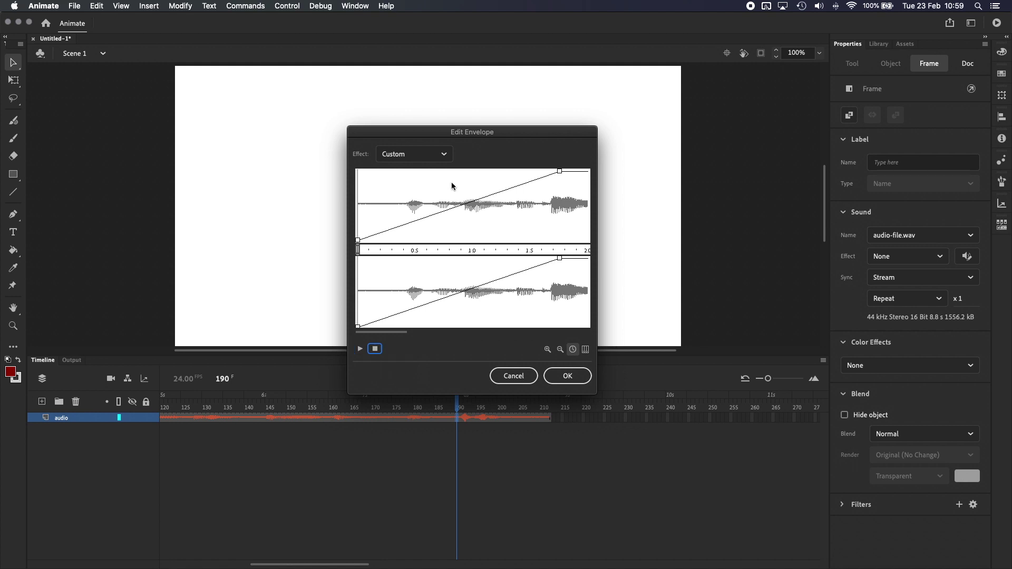
click(433, 155)
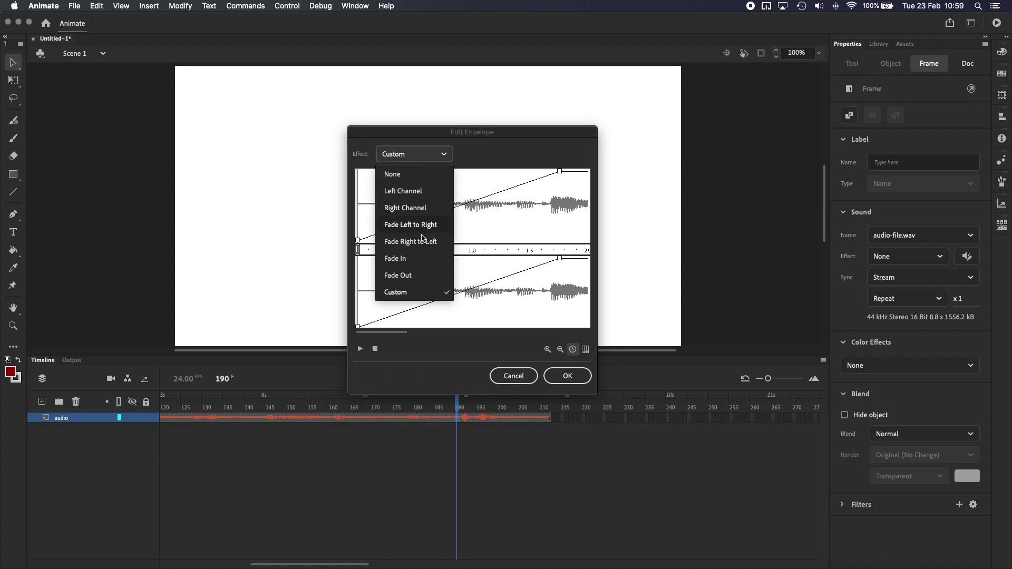
click(407, 275)
click(560, 349)
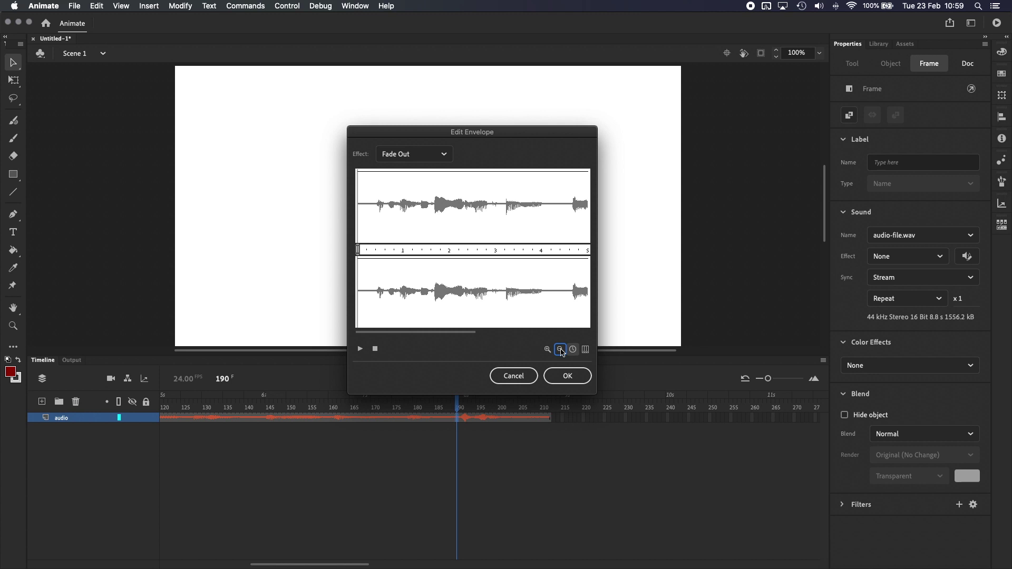
click(560, 349)
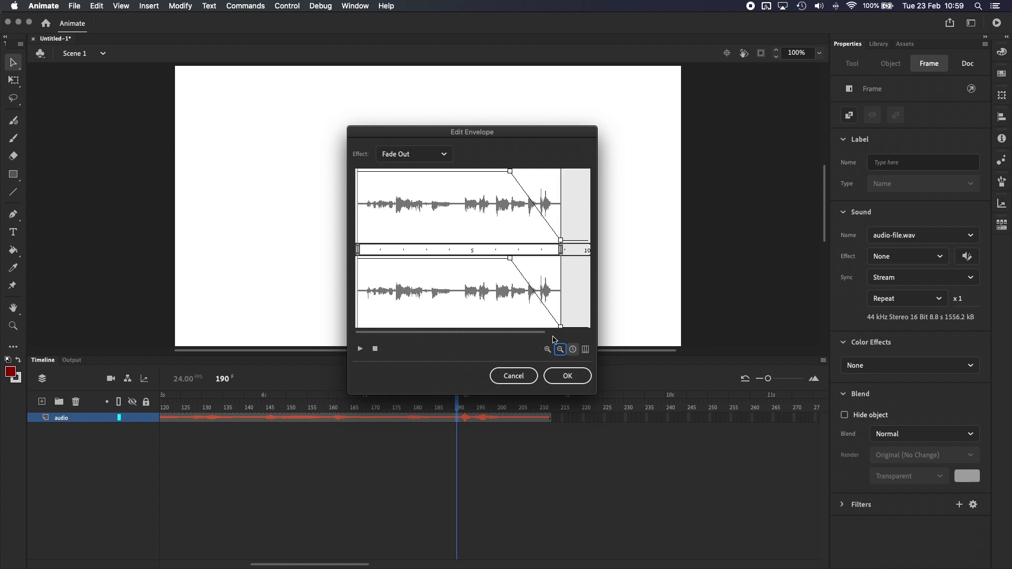
click(399, 158)
click(404, 273)
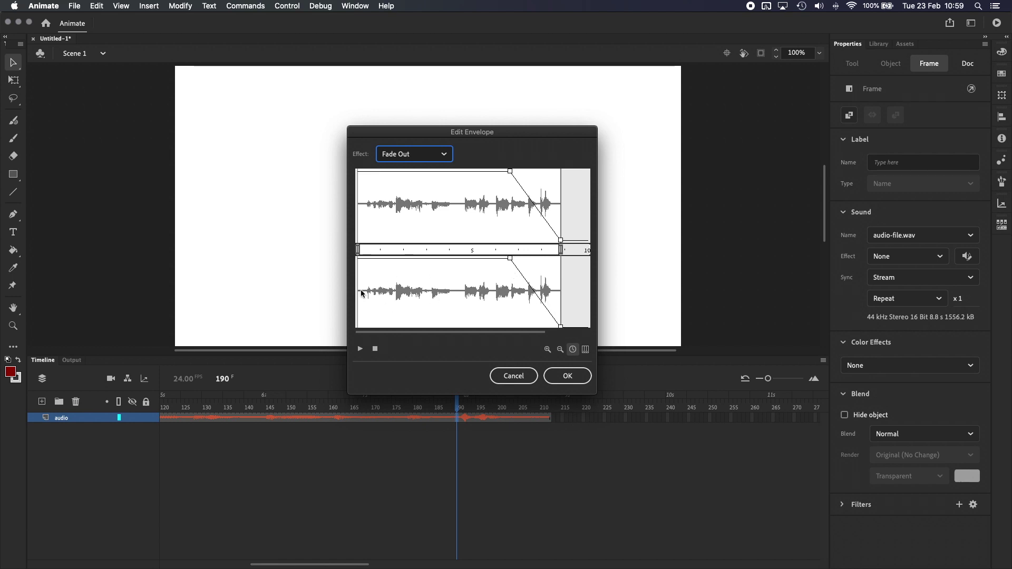
click(514, 375)
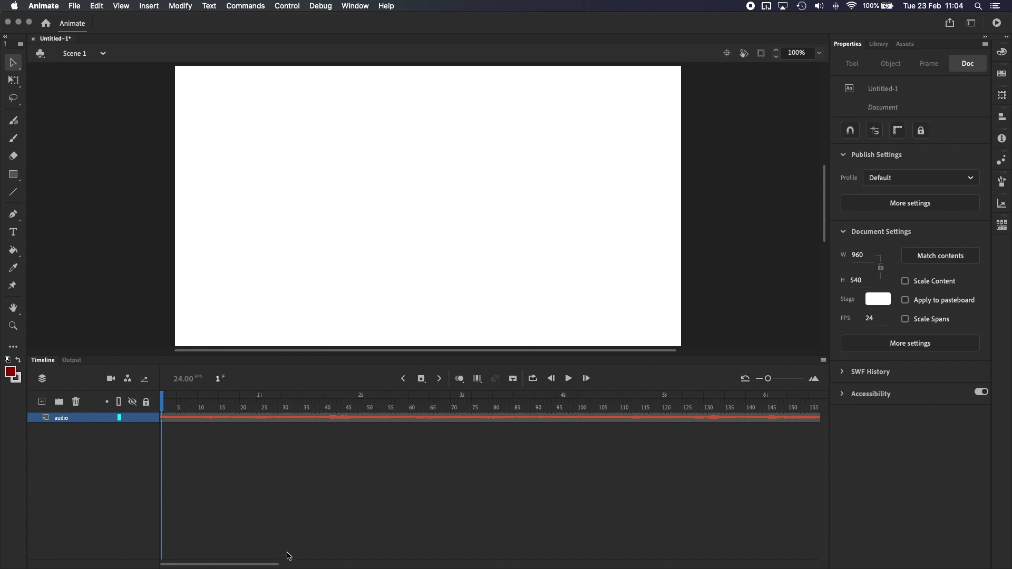
drag(272, 564, 289, 567)
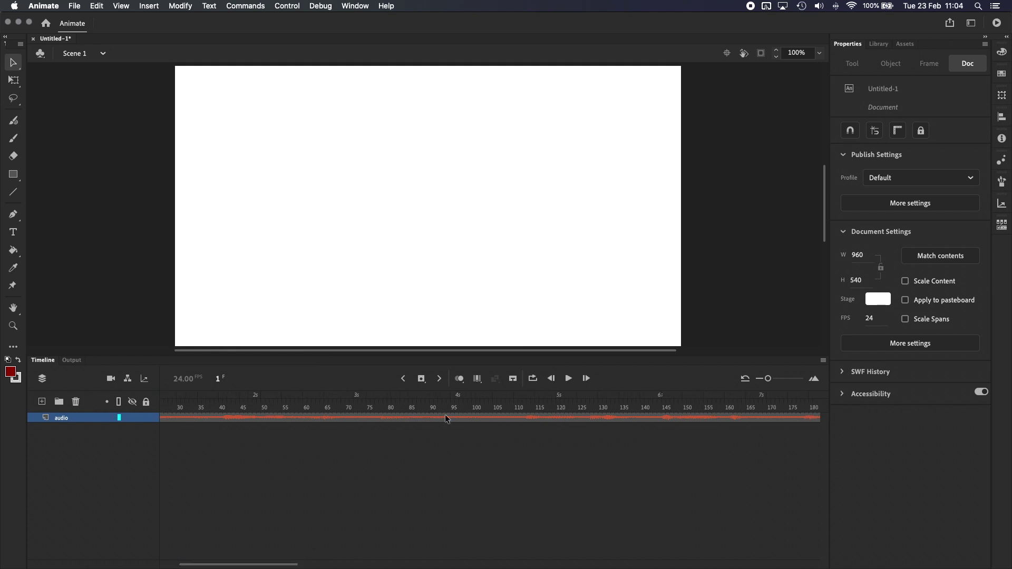
scroll(316, 536, right, 5)
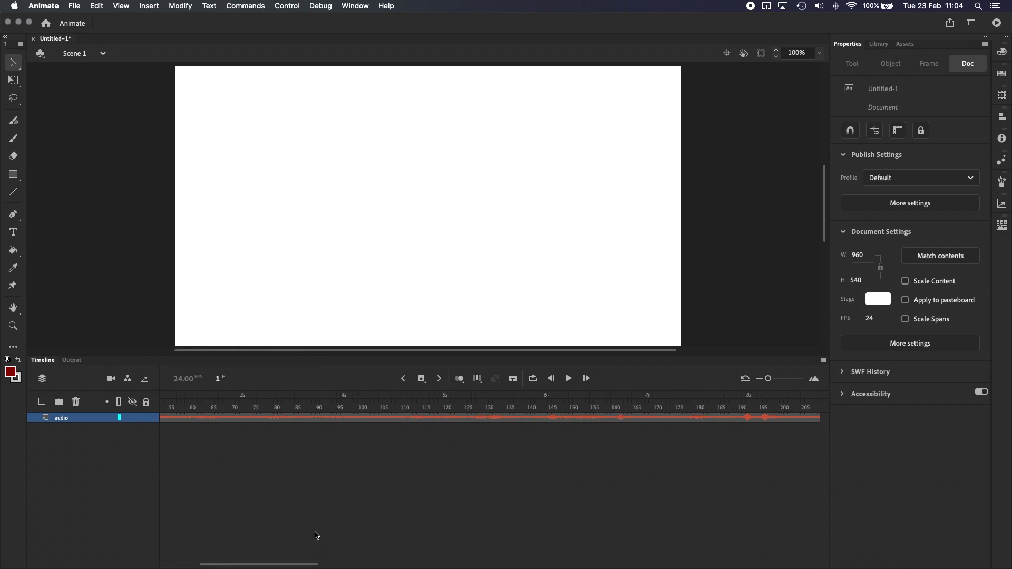
click(399, 417)
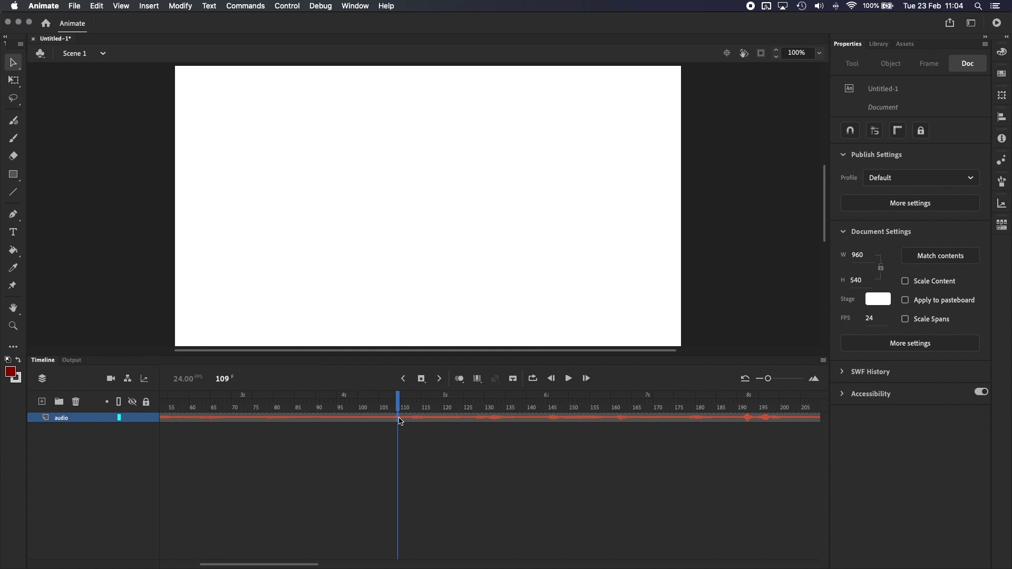
click(422, 379)
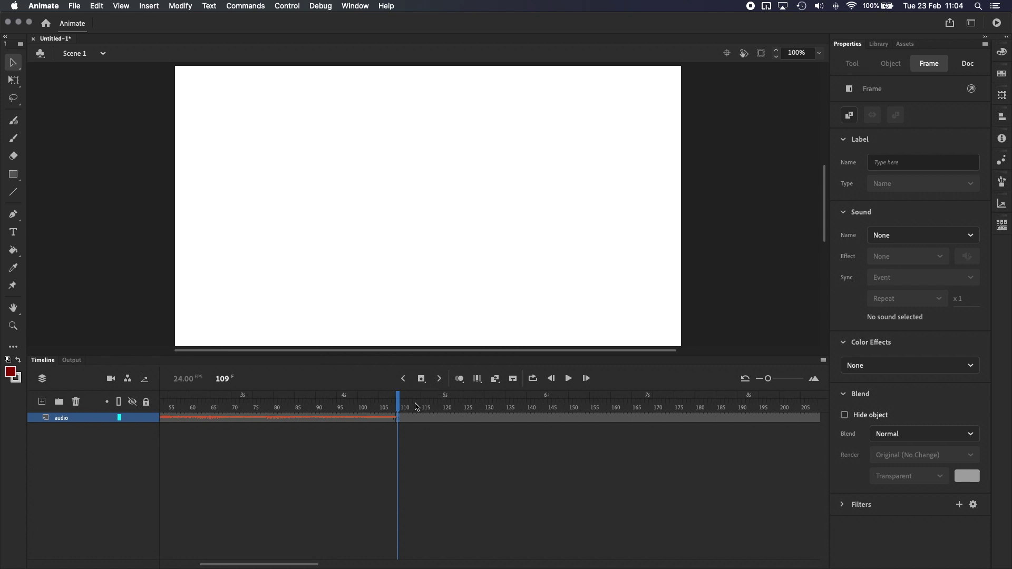
click(416, 419)
click(898, 235)
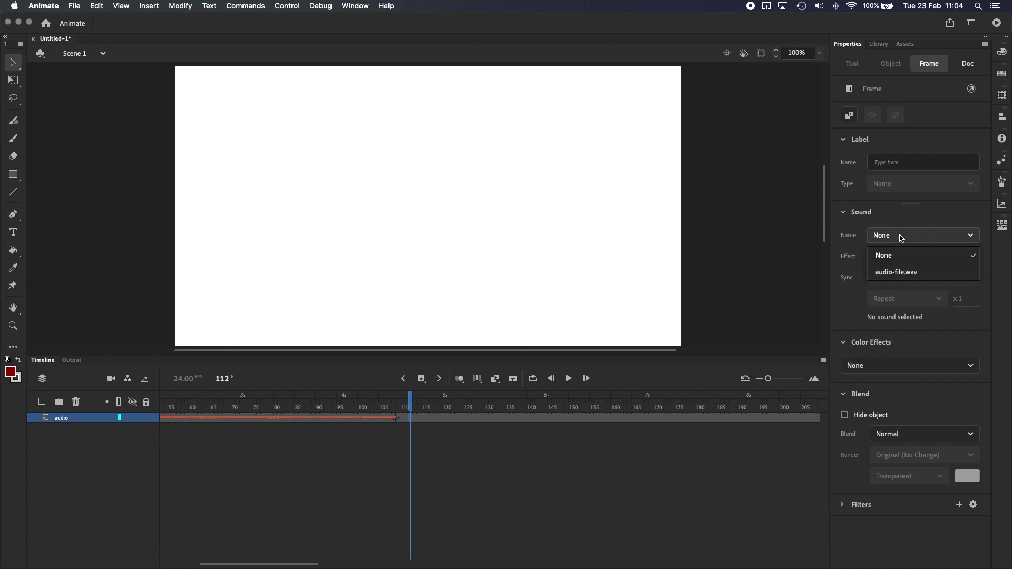
click(895, 273)
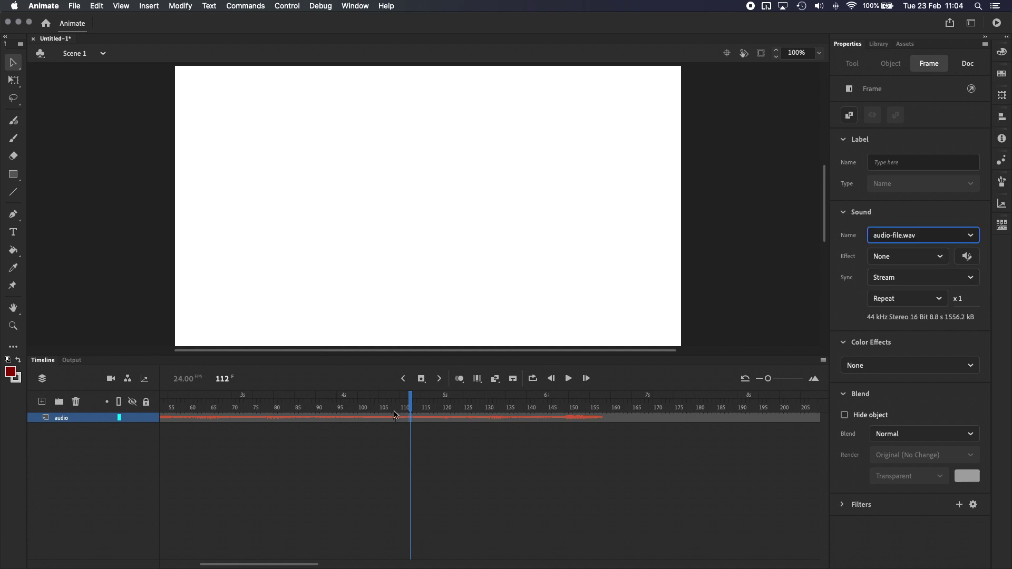
key(Return)
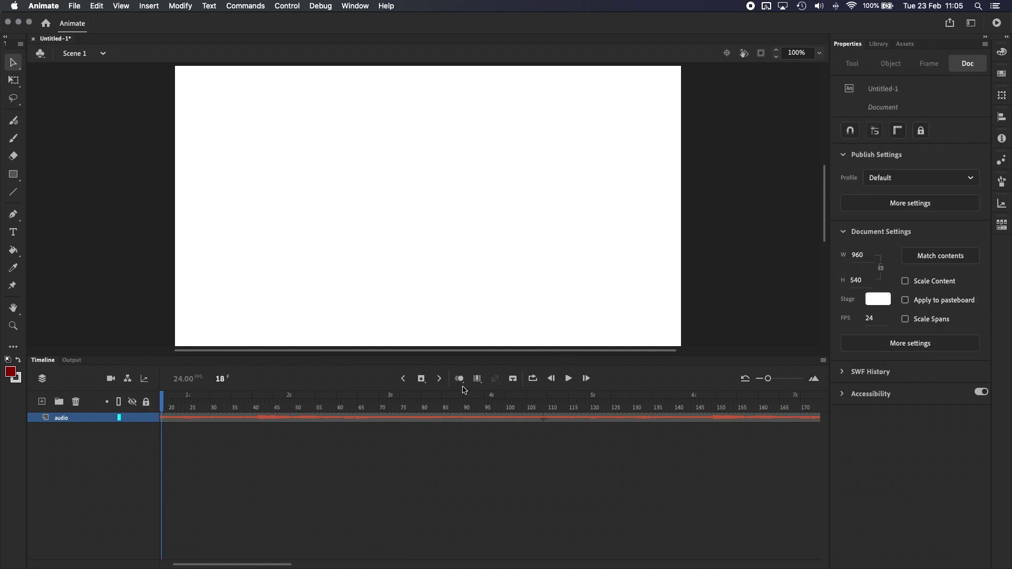
click(569, 379)
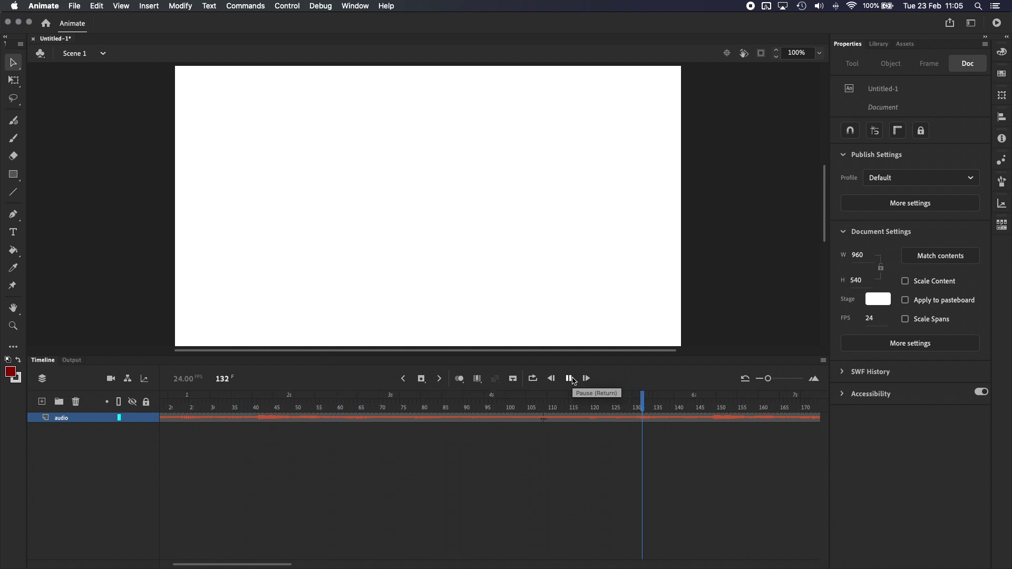
click(569, 379)
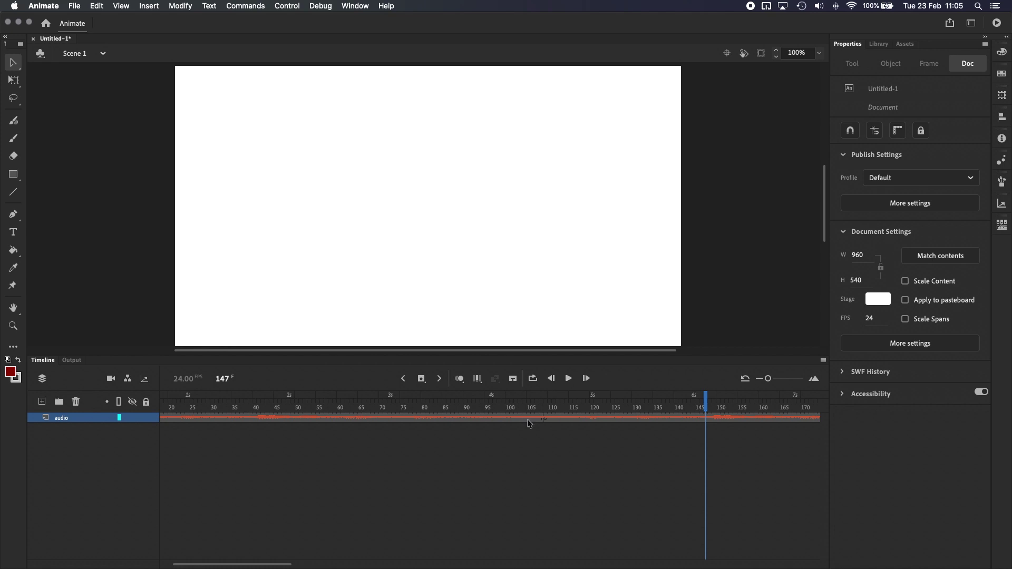
Split the sound at frame 109 with Split Audio and preview it from frame 90.
click(546, 417)
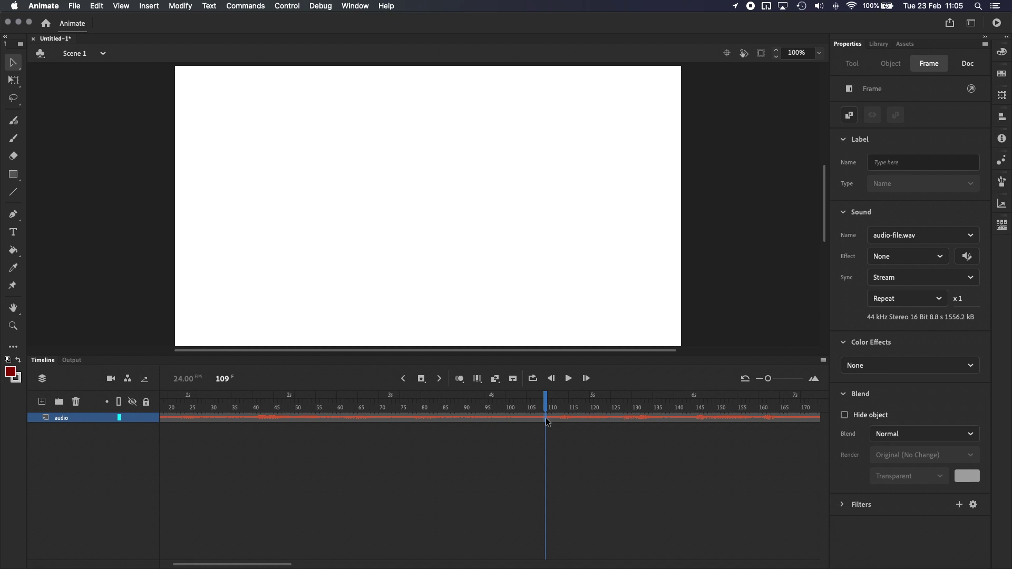
scroll(545, 419, right, 5)
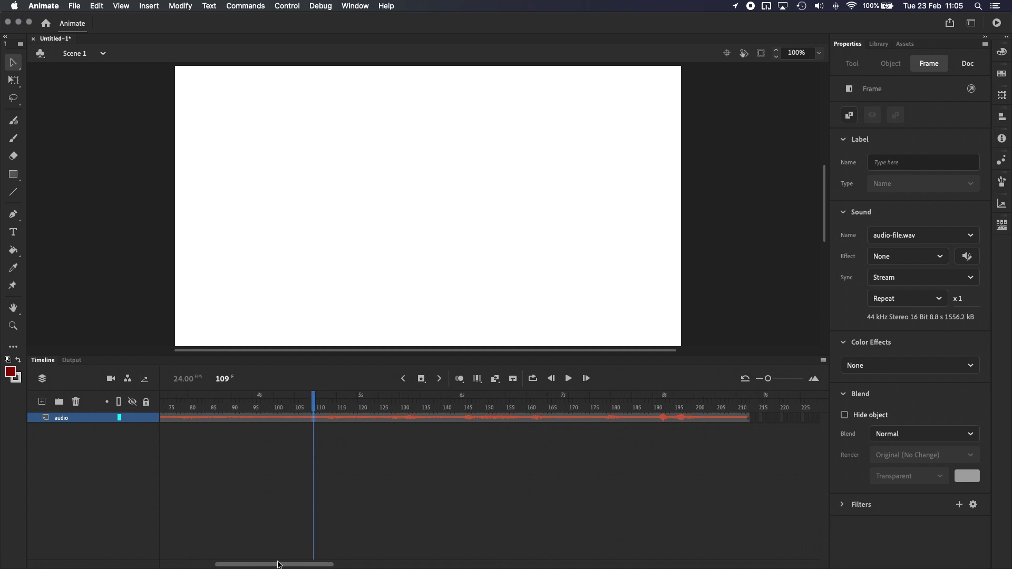
right_click(314, 419)
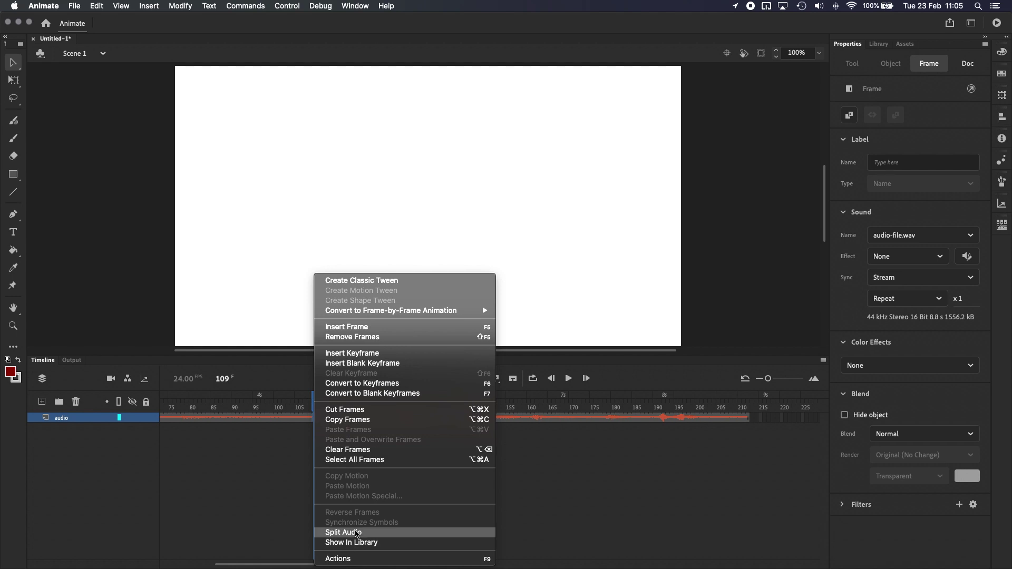
click(357, 532)
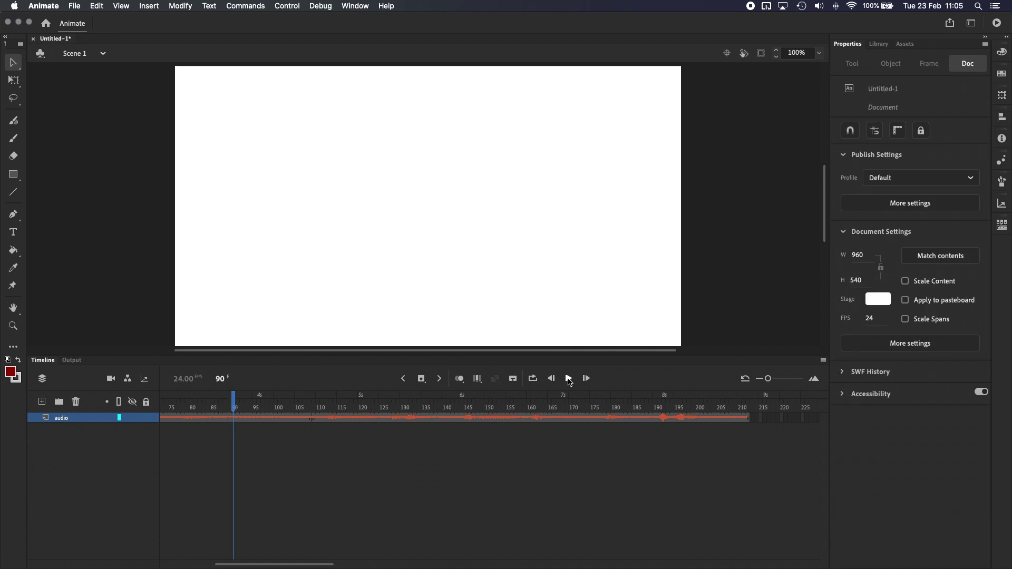
click(568, 379)
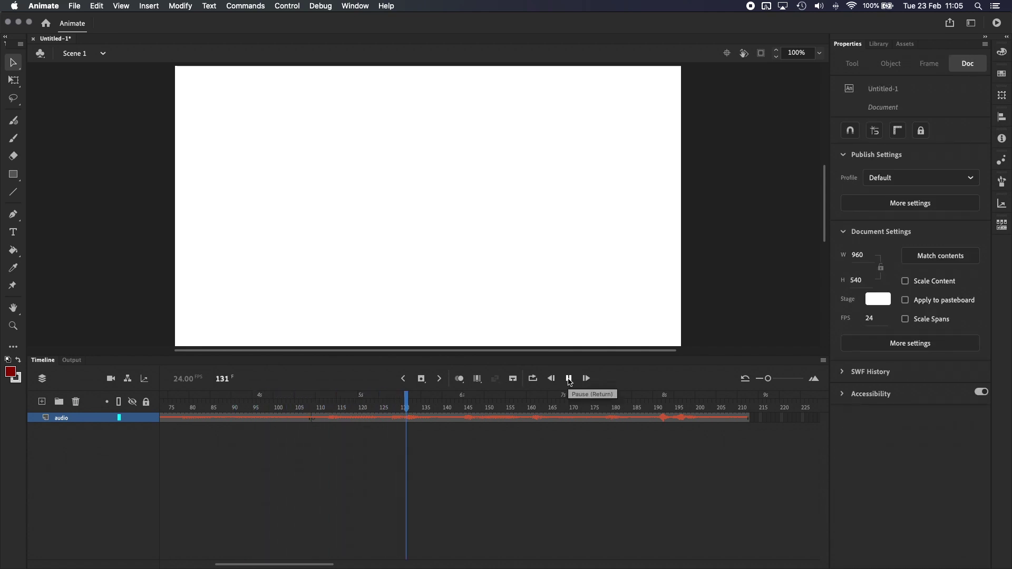
click(568, 378)
click(300, 416)
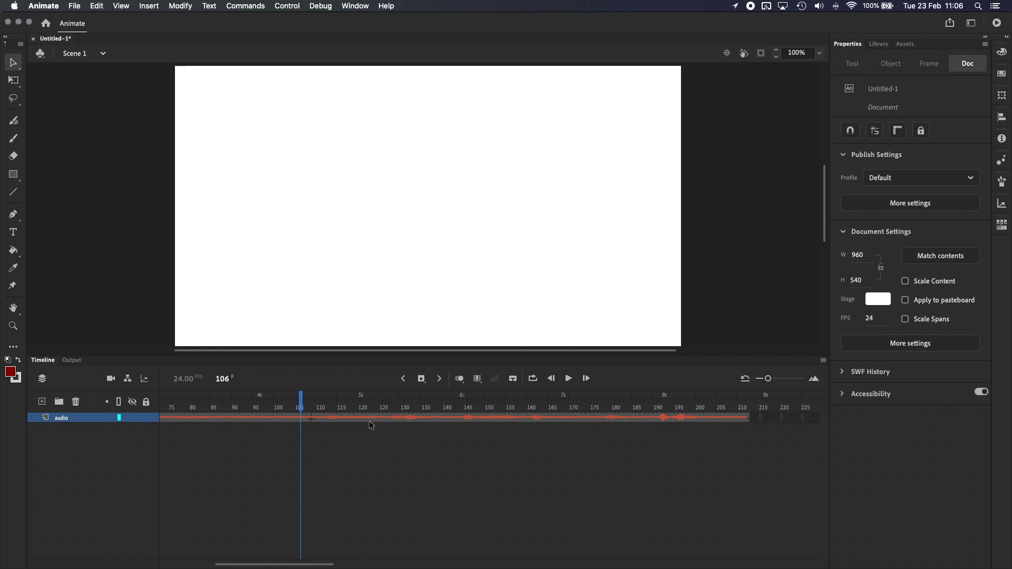
Remove the audio frames after the split and replay the shortened sound from frame 1.
scroll(311, 543, left, 10)
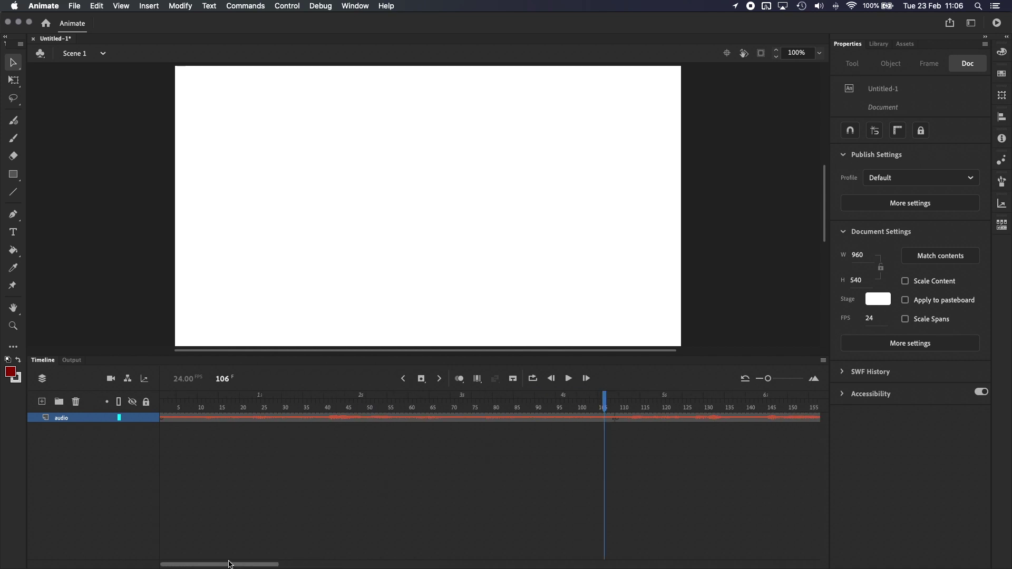
click(549, 422)
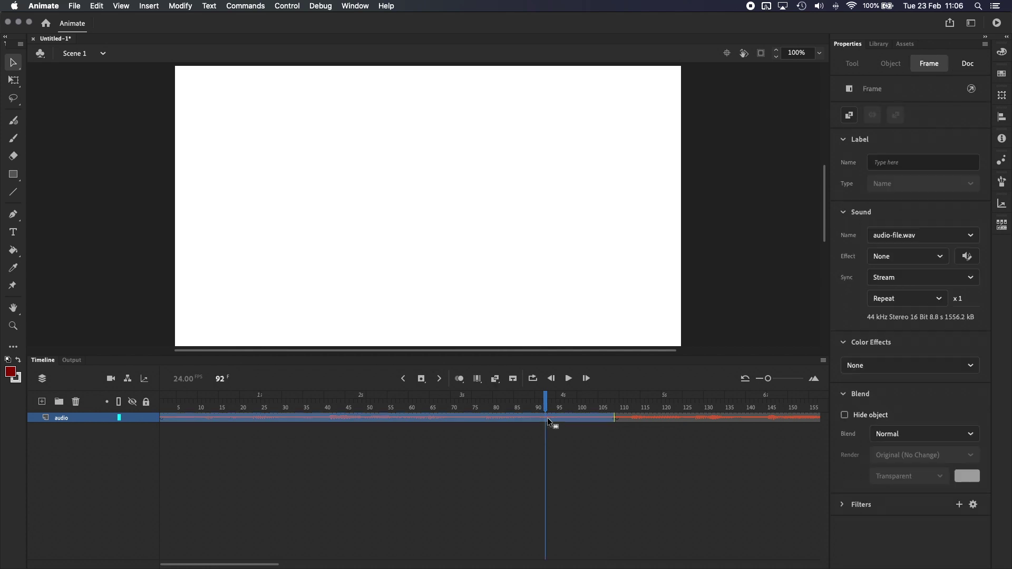
right_click(425, 421)
click(471, 336)
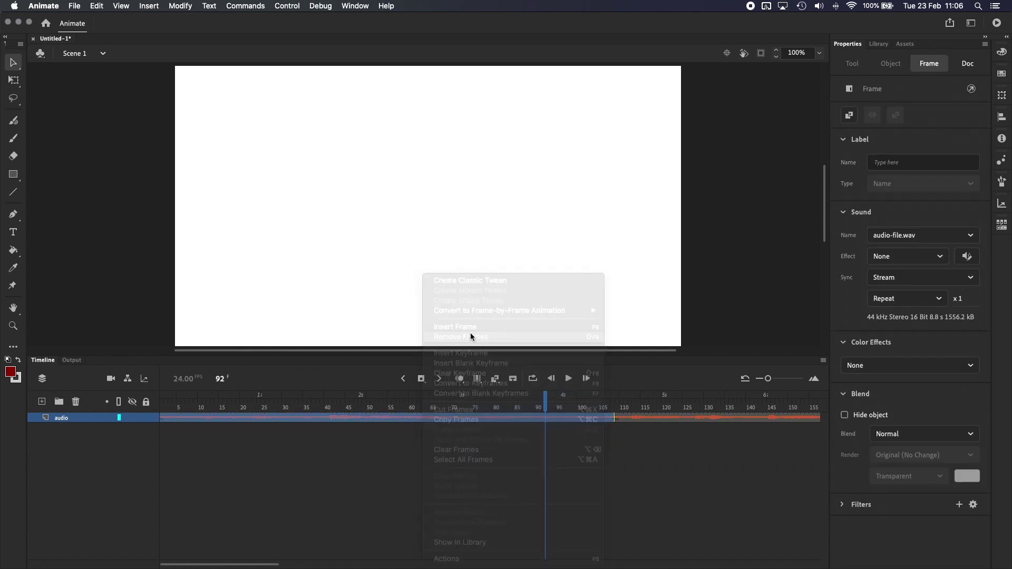
click(331, 413)
click(551, 379)
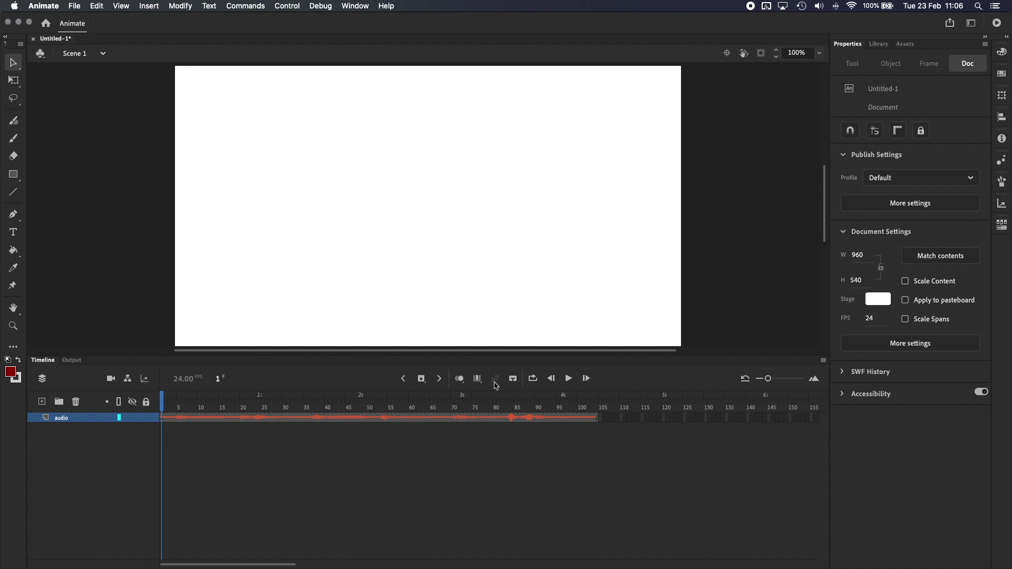
click(568, 379)
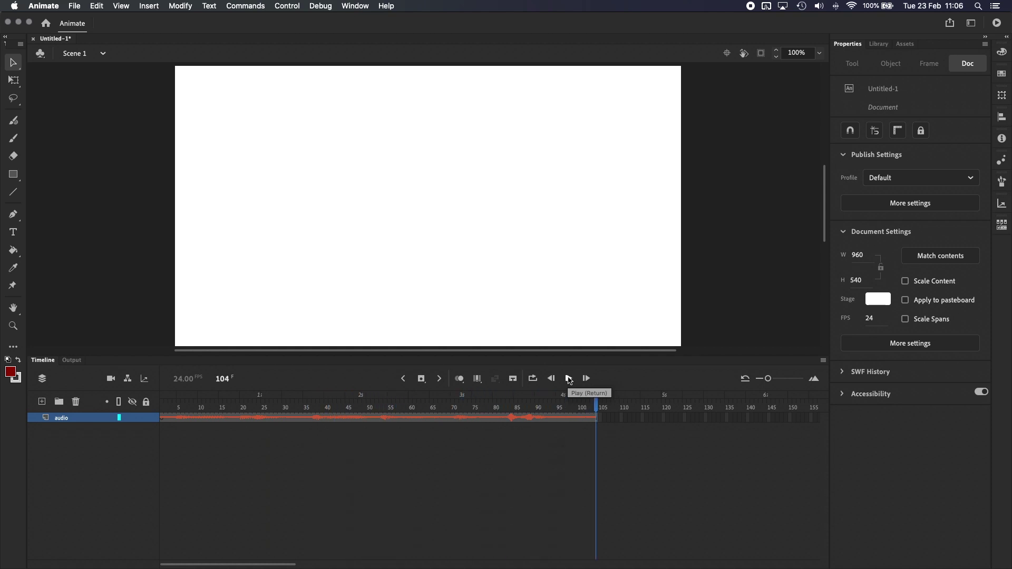
click(370, 419)
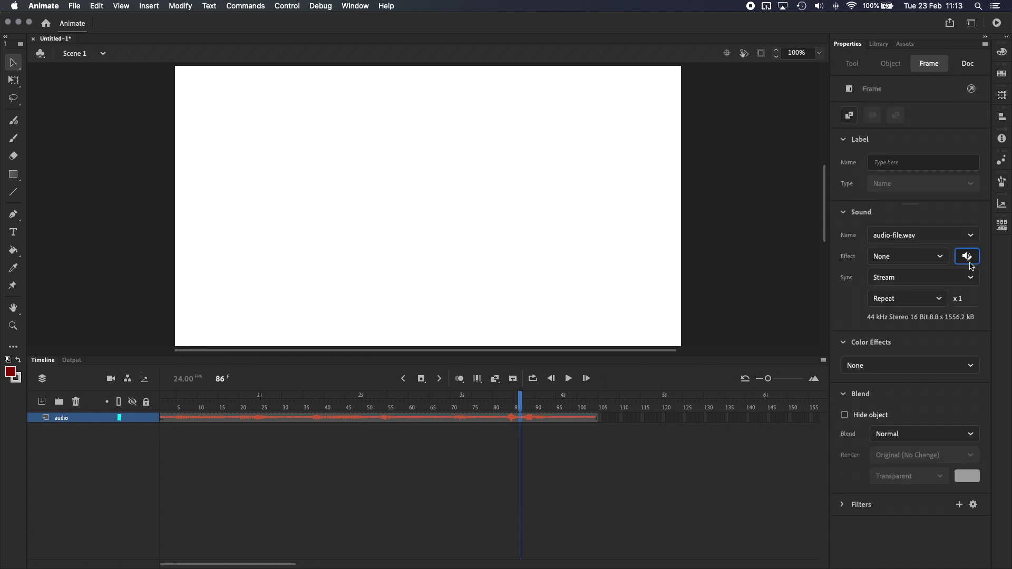
In Edit Envelope, move the start point later and the end point to about 7.8 seconds.
click(969, 261)
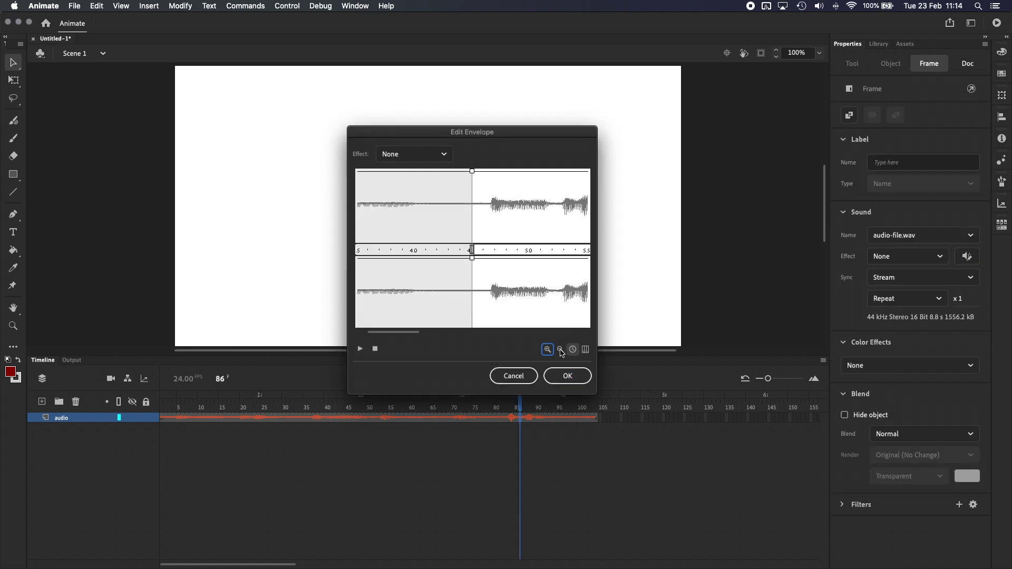
click(560, 350)
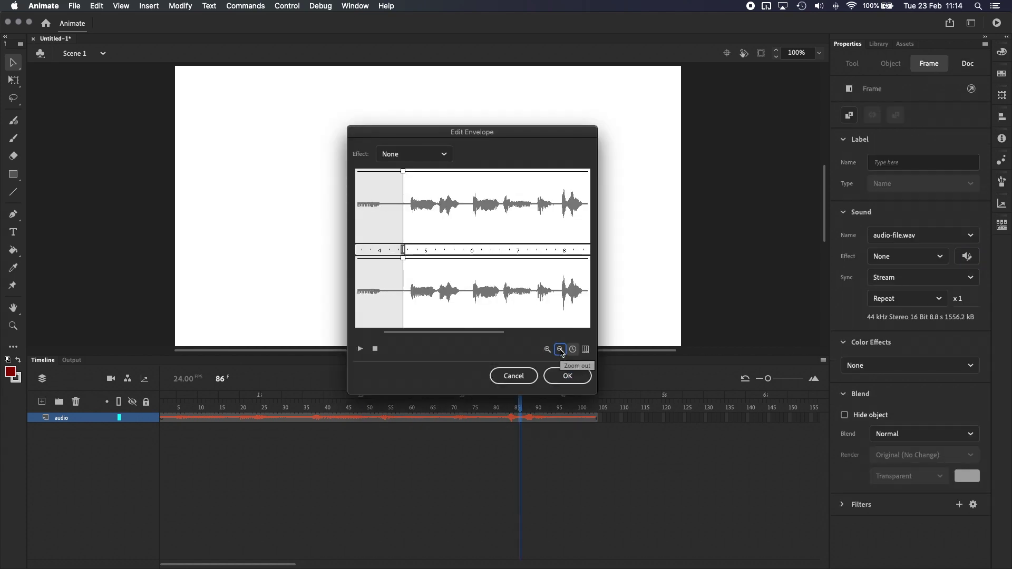
click(560, 350)
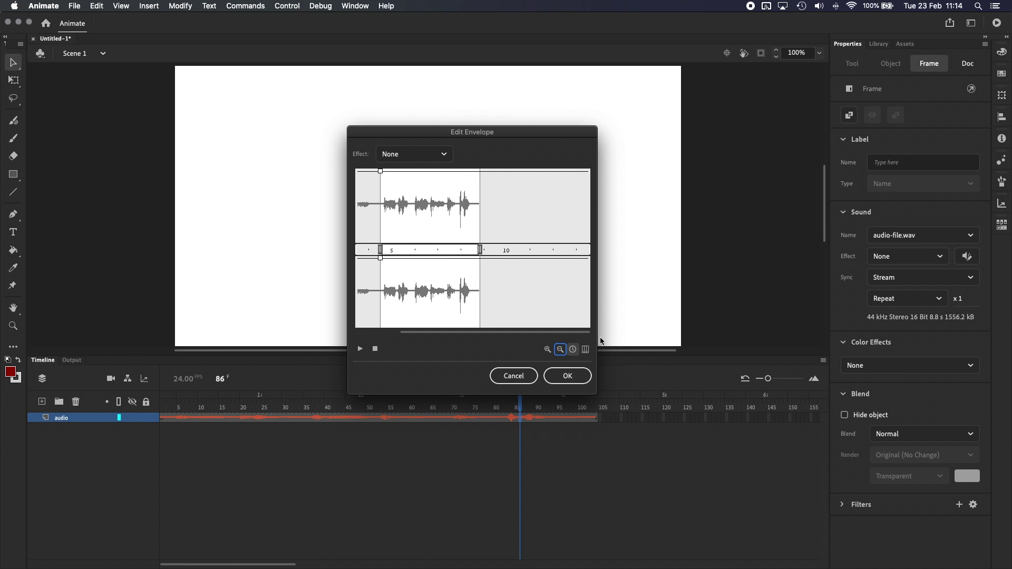
click(547, 349)
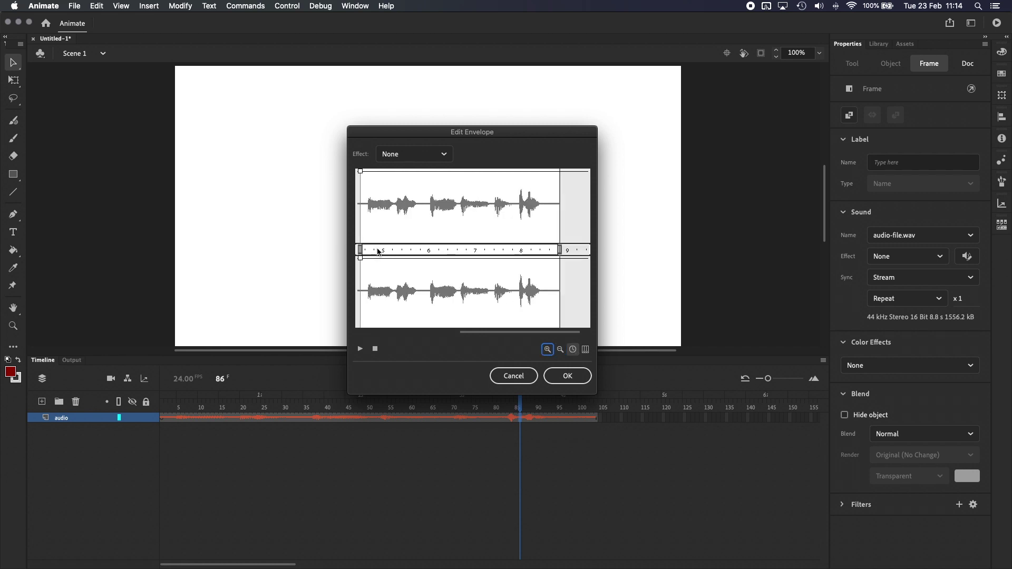
click(586, 350)
click(573, 349)
drag(360, 249, 494, 250)
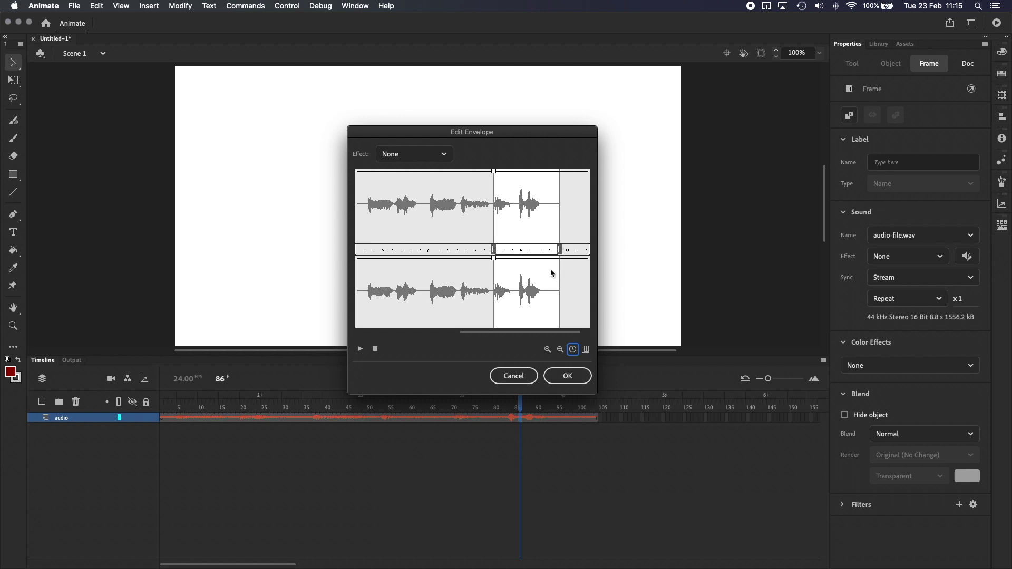
drag(560, 250, 513, 247)
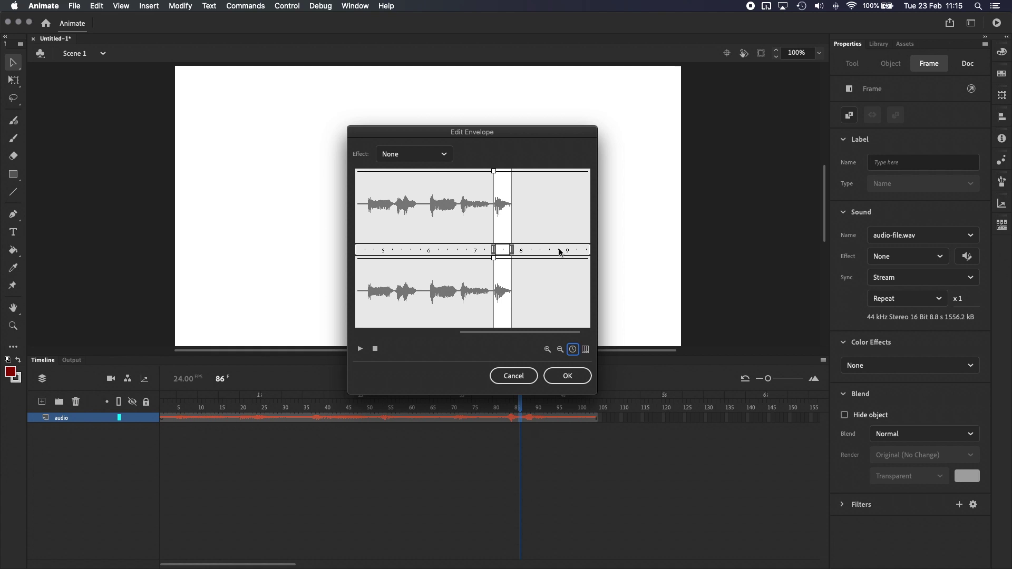
click(564, 379)
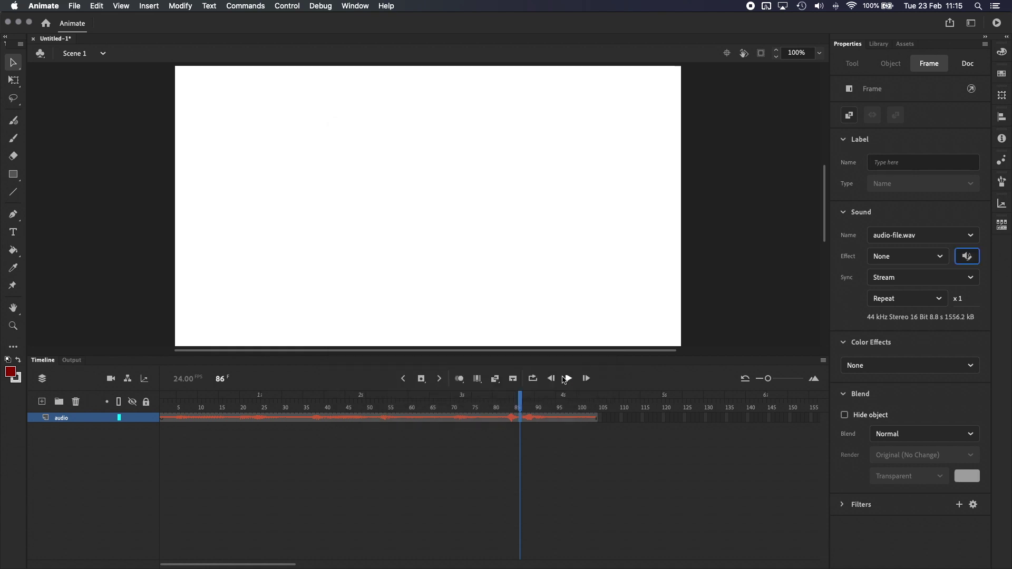
Preview the trimmed sound from the first frame, stopping on the audio frame.
key(shift+comma)
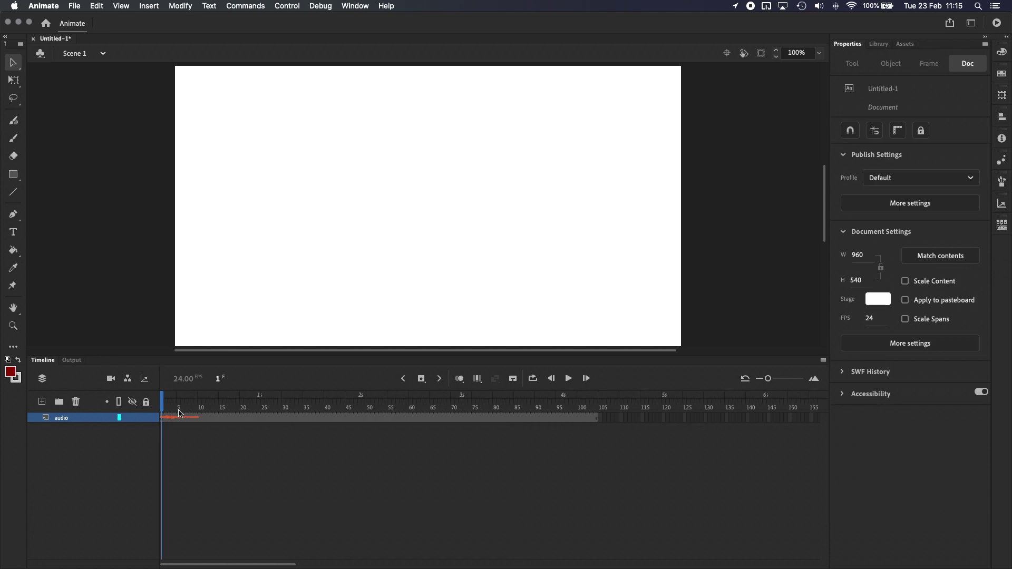
click(568, 378)
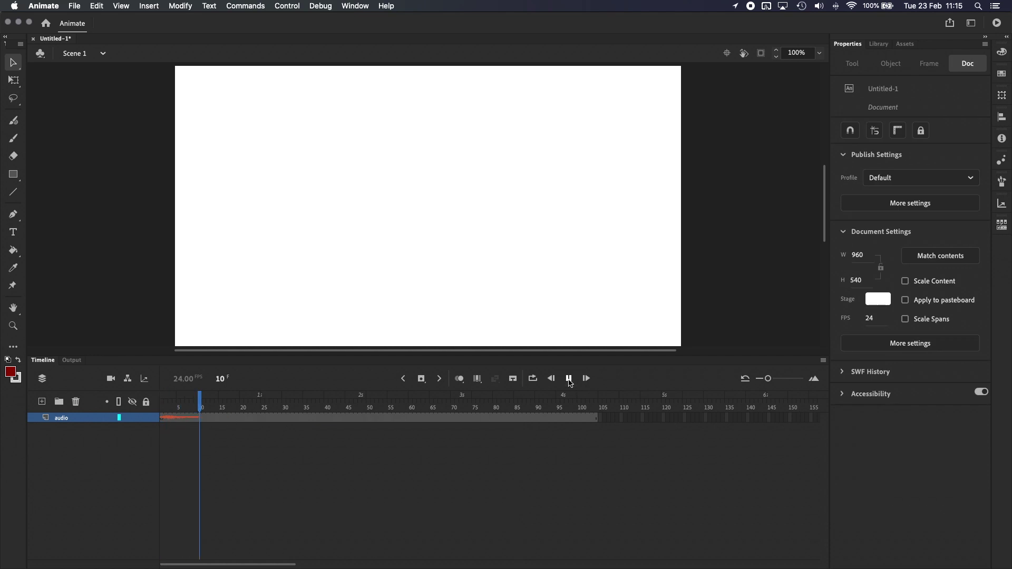
click(271, 421)
Change the sound's Repeat setting to Loop and play it back from frame 1.
click(927, 299)
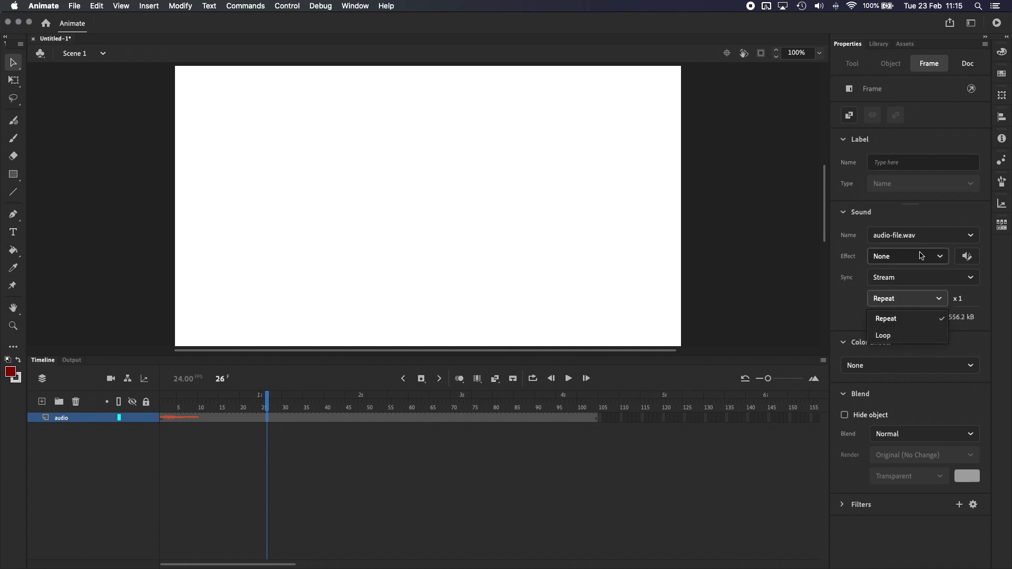
click(890, 337)
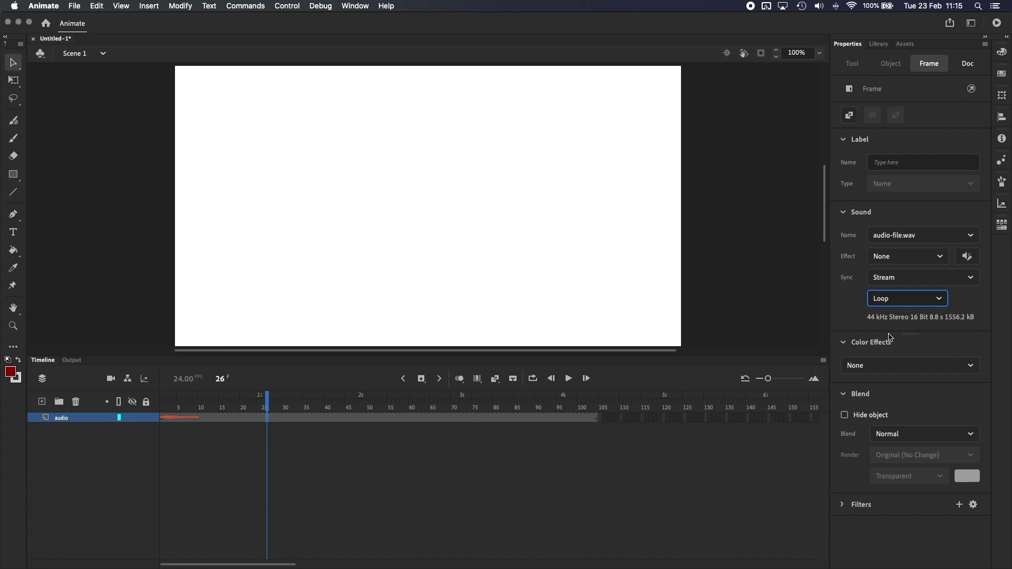
drag(178, 420, 162, 420)
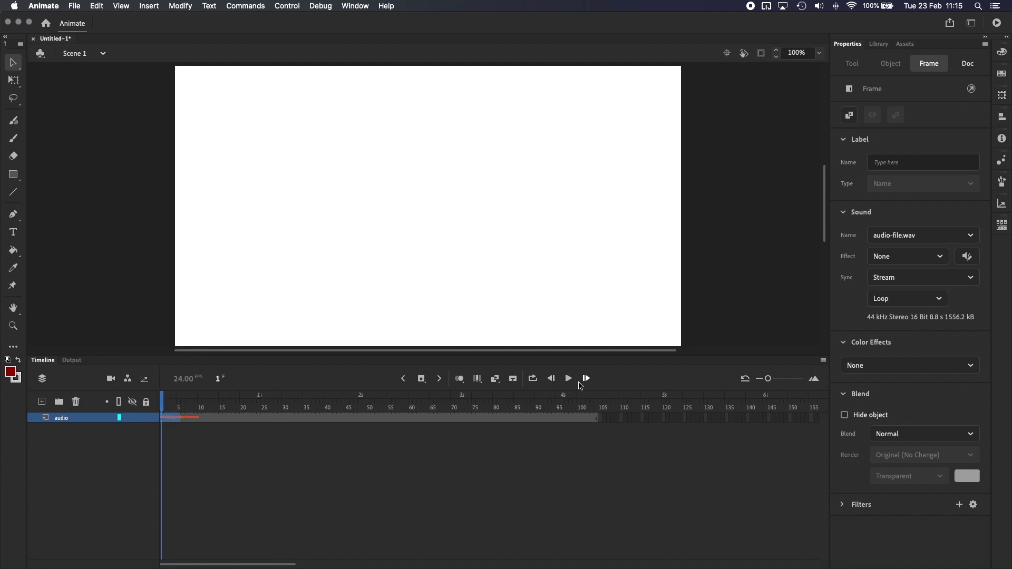
click(570, 379)
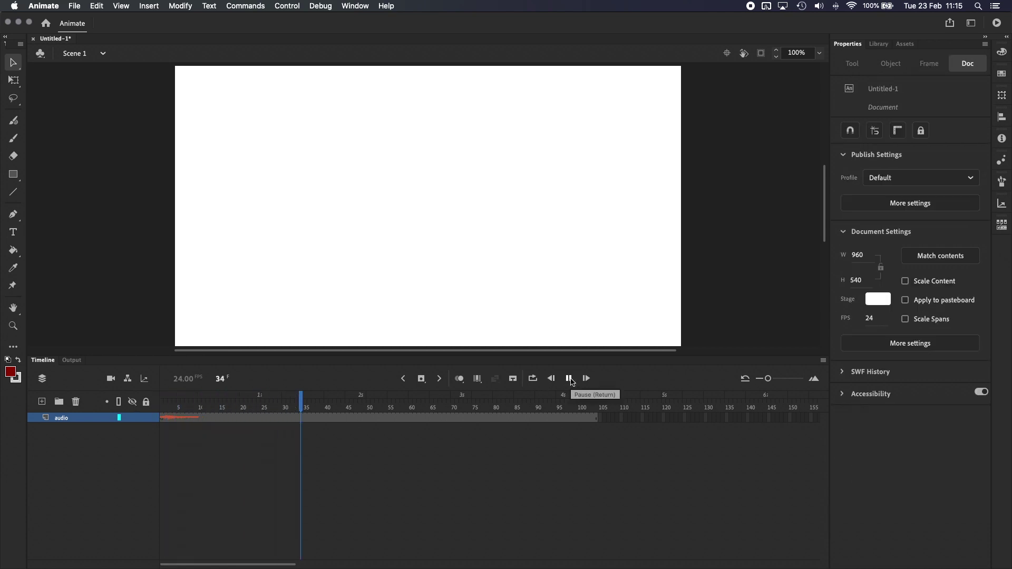